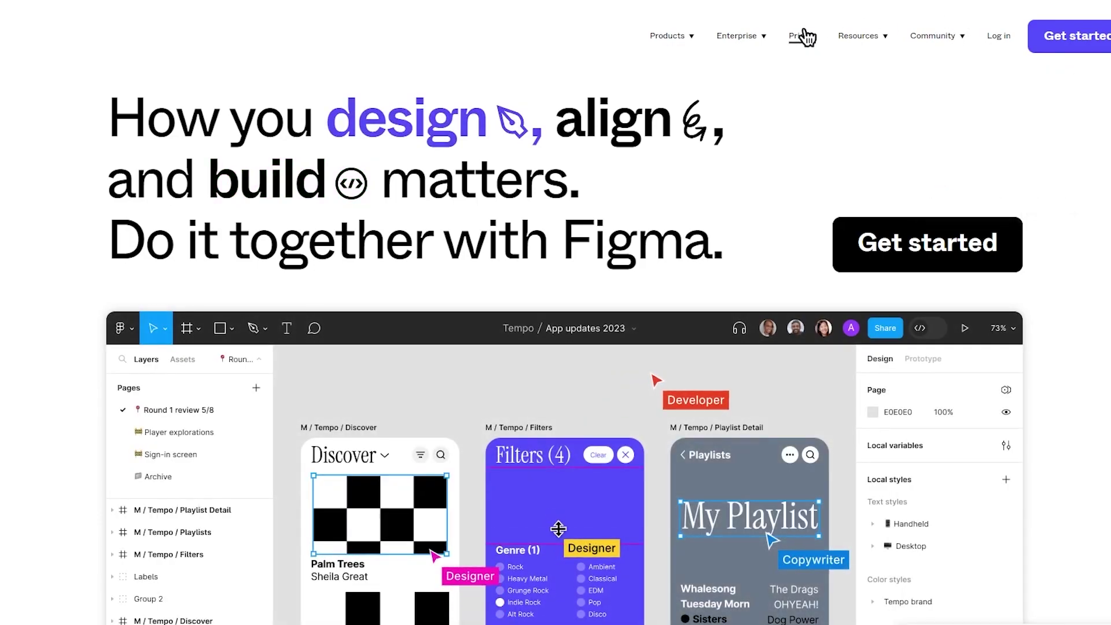
Start the Figma sign-up and paste the copied temporary e-mail address into Email
click(1089, 45)
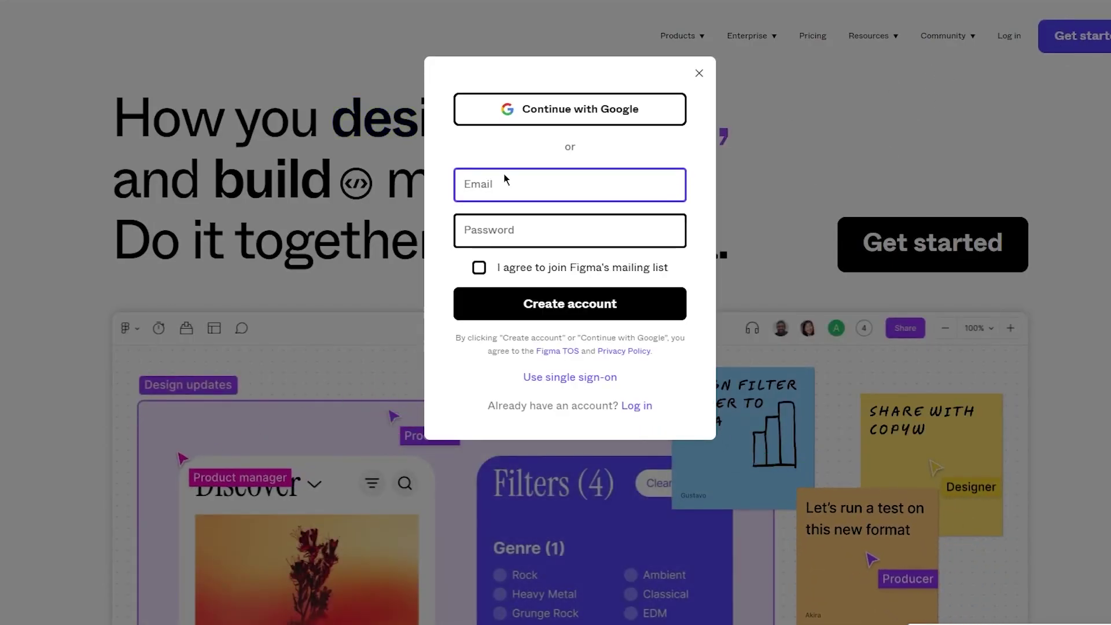
click(503, 184)
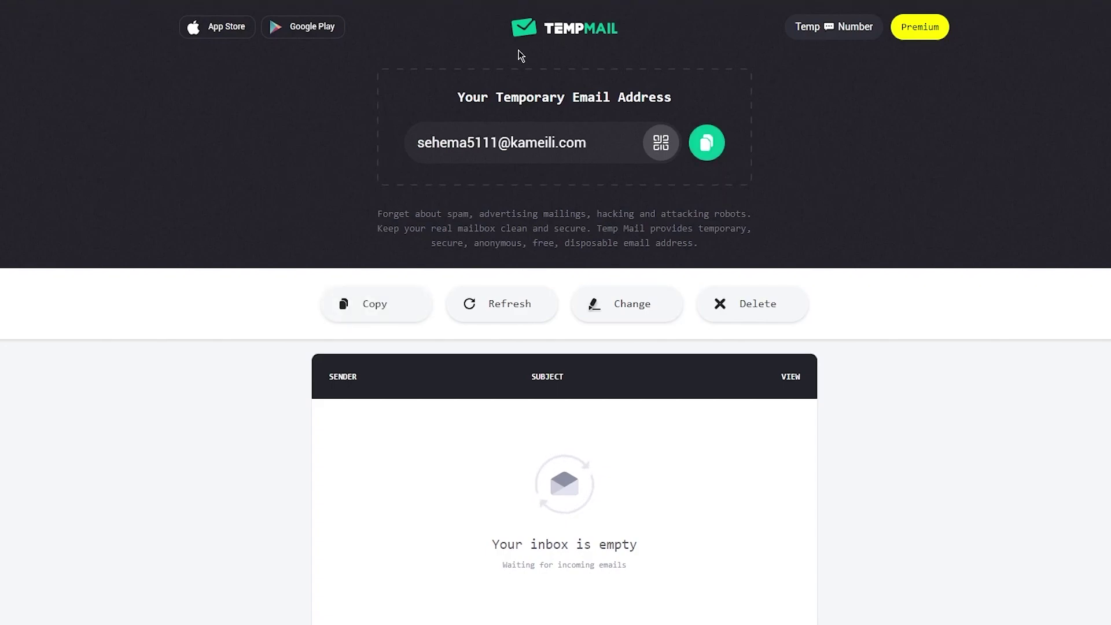
click(705, 143)
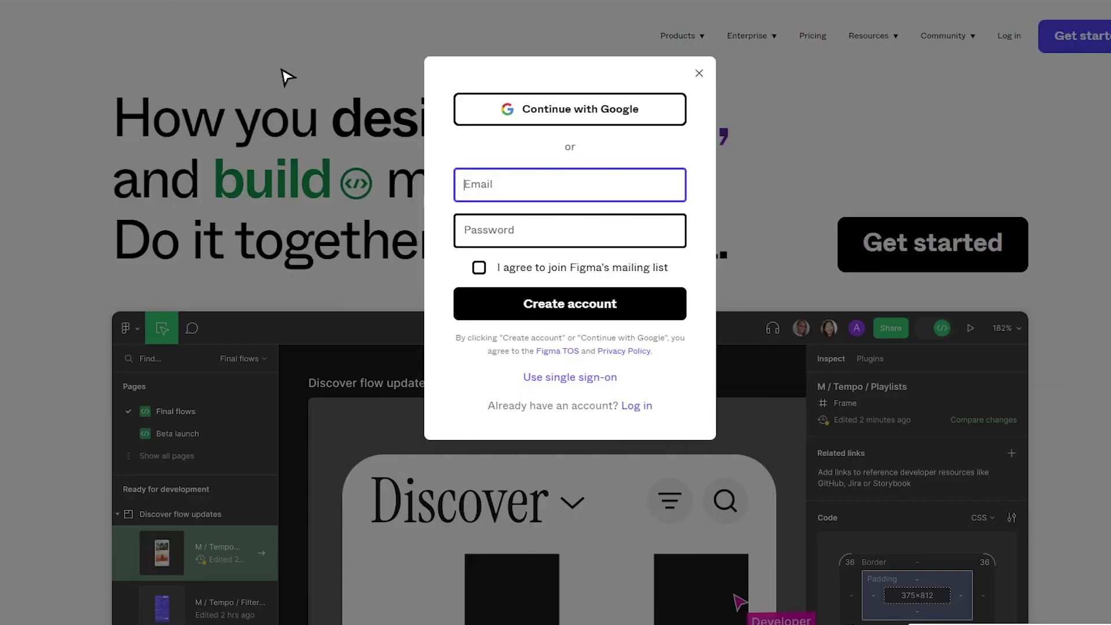
click(516, 181)
right_click(517, 184)
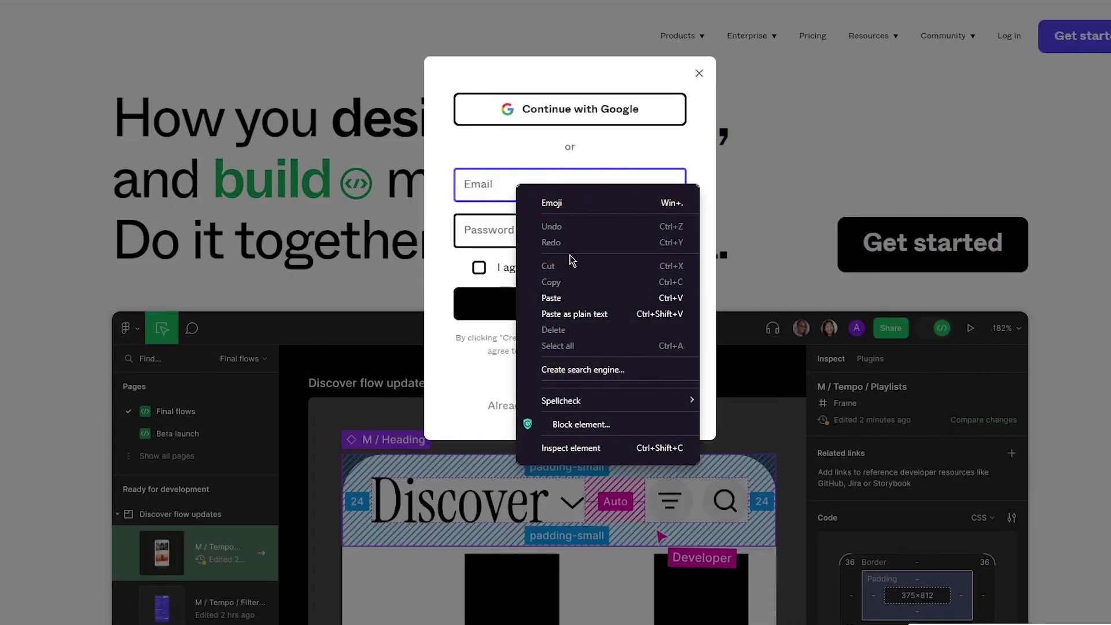
click(581, 298)
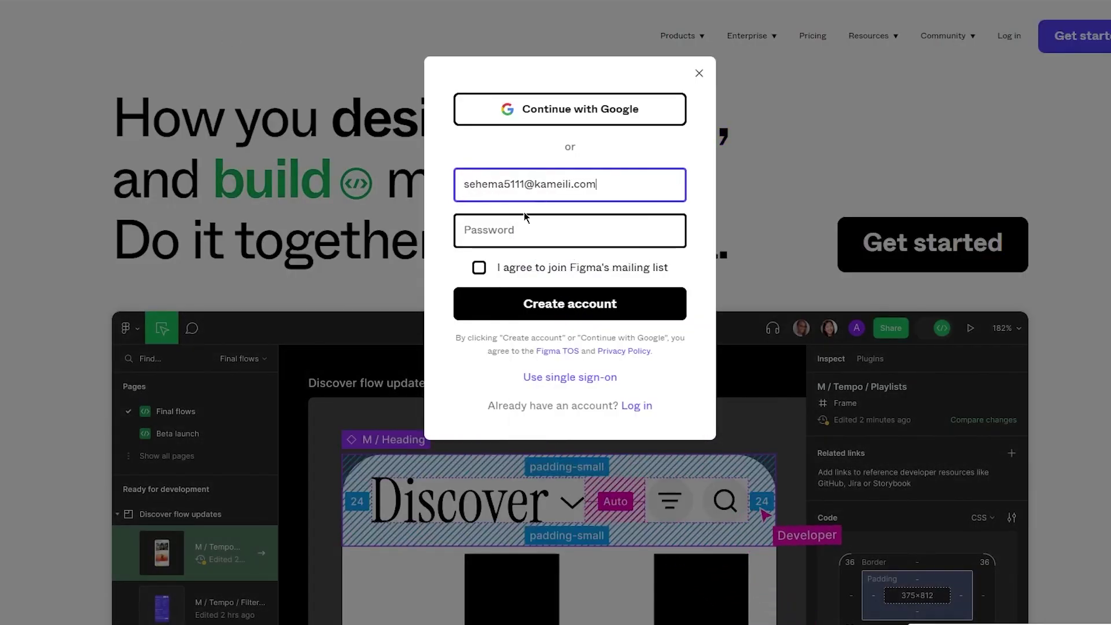
Enter an account password and opt in to Figma's mailing list
click(528, 244)
text(•••••••)
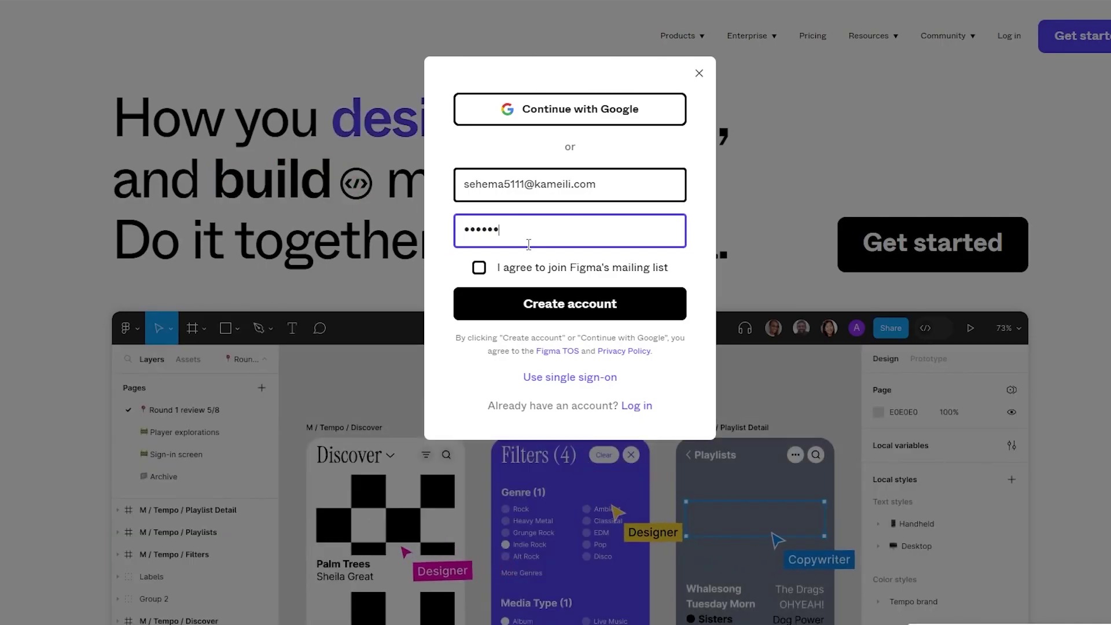
text(••)
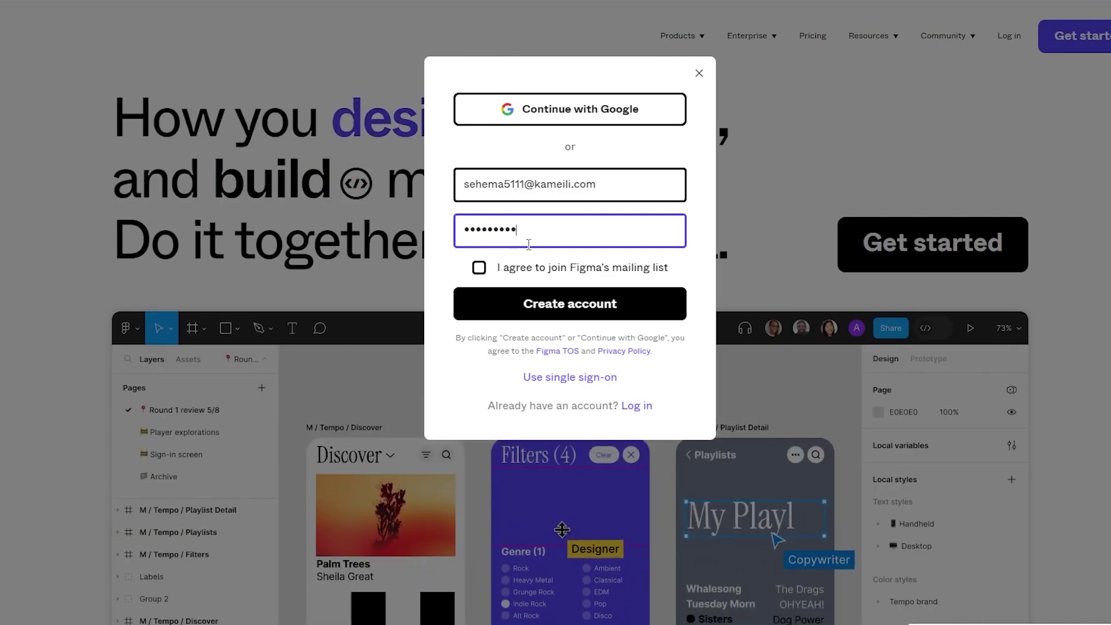
click(479, 267)
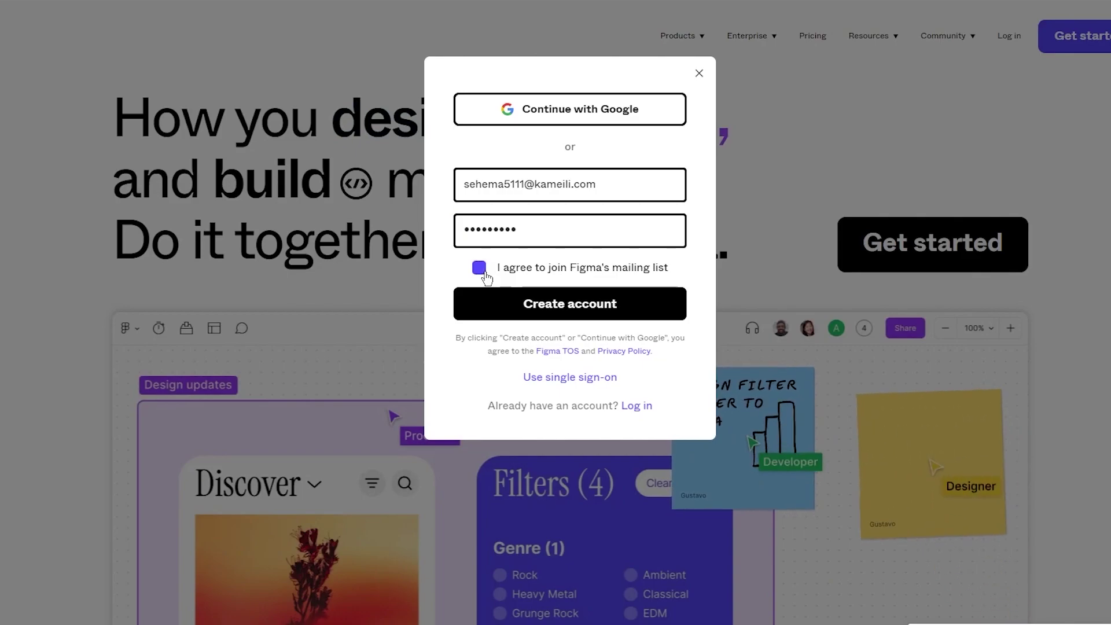
Submit the sign-up and open Figma's verification e-mail in the Temp Mail inbox
click(489, 292)
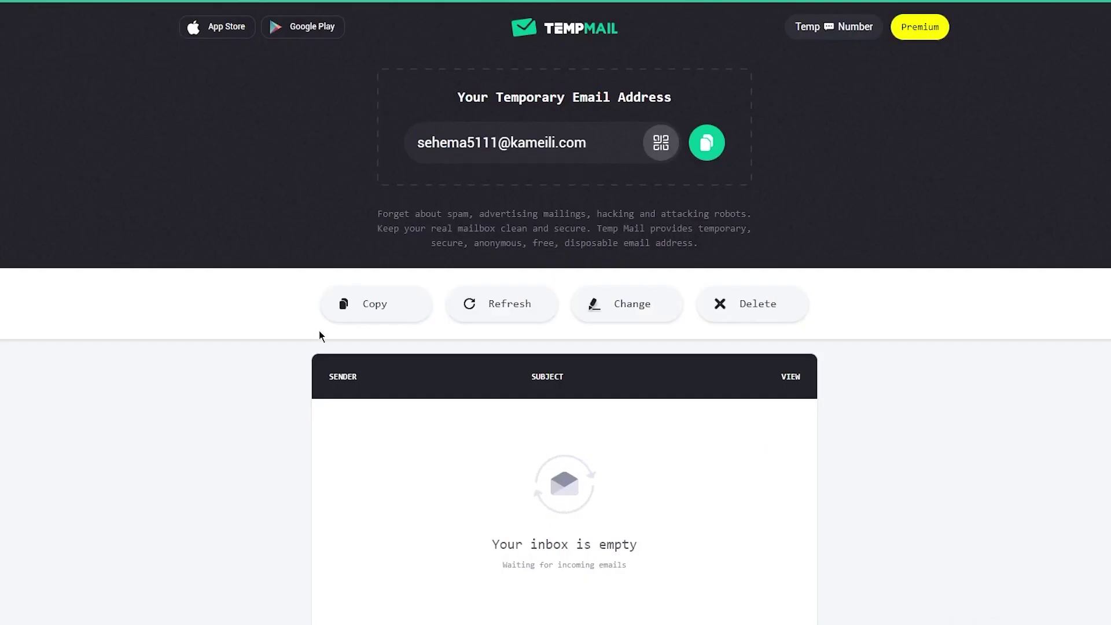
click(550, 405)
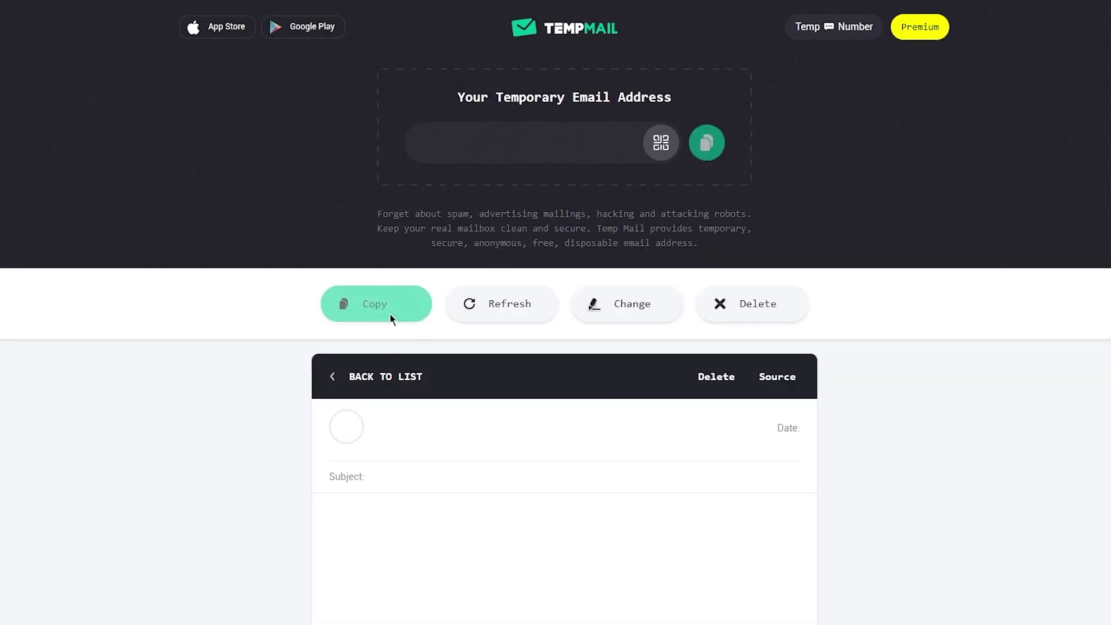
scroll(381, 314, down, 7)
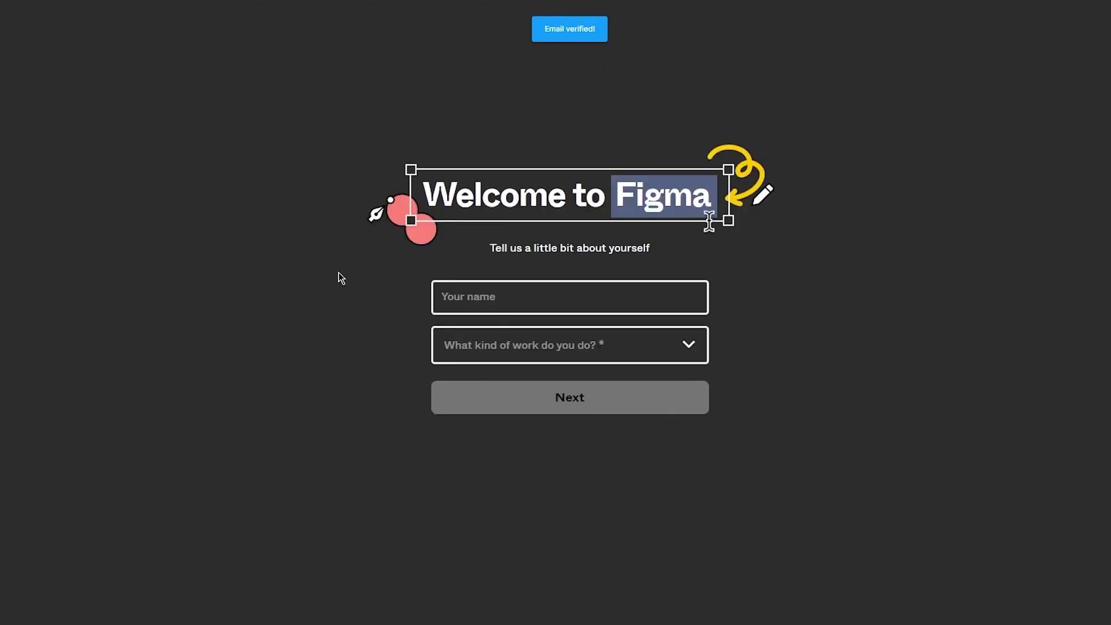
Fill in your name from the saved suggestion, choose Designer, and skip inviting collaborators
click(515, 307)
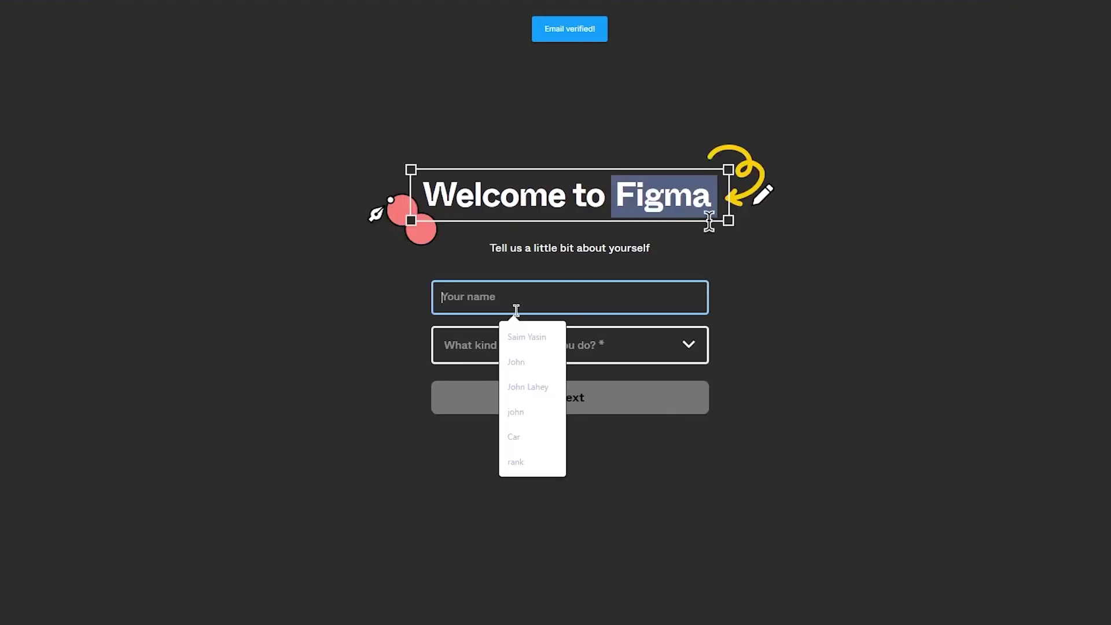
click(537, 395)
click(509, 347)
click(513, 415)
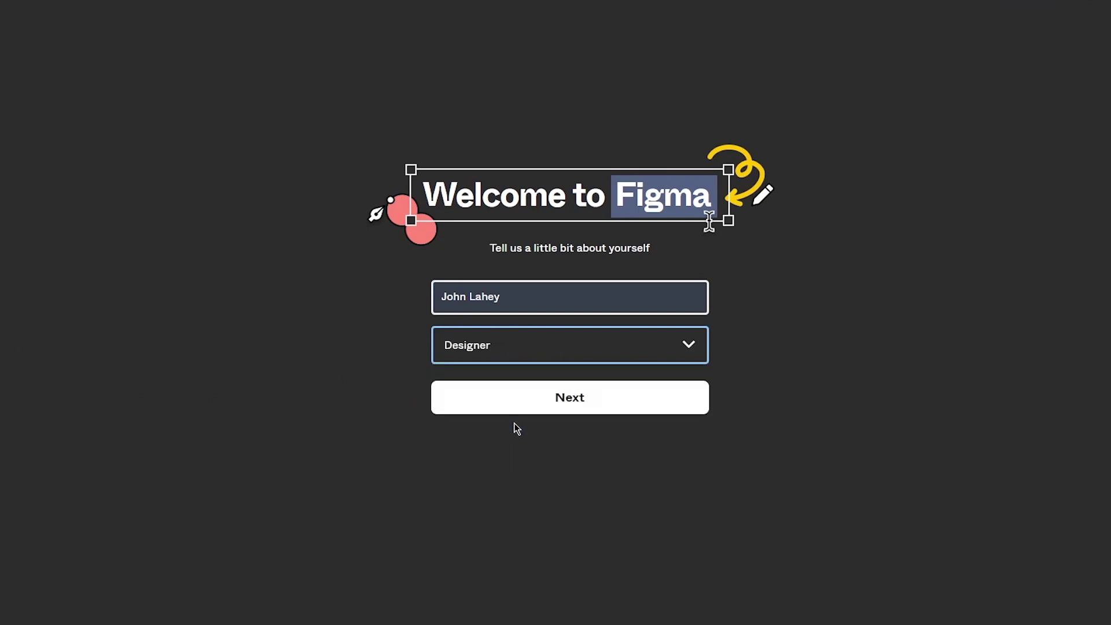
click(498, 404)
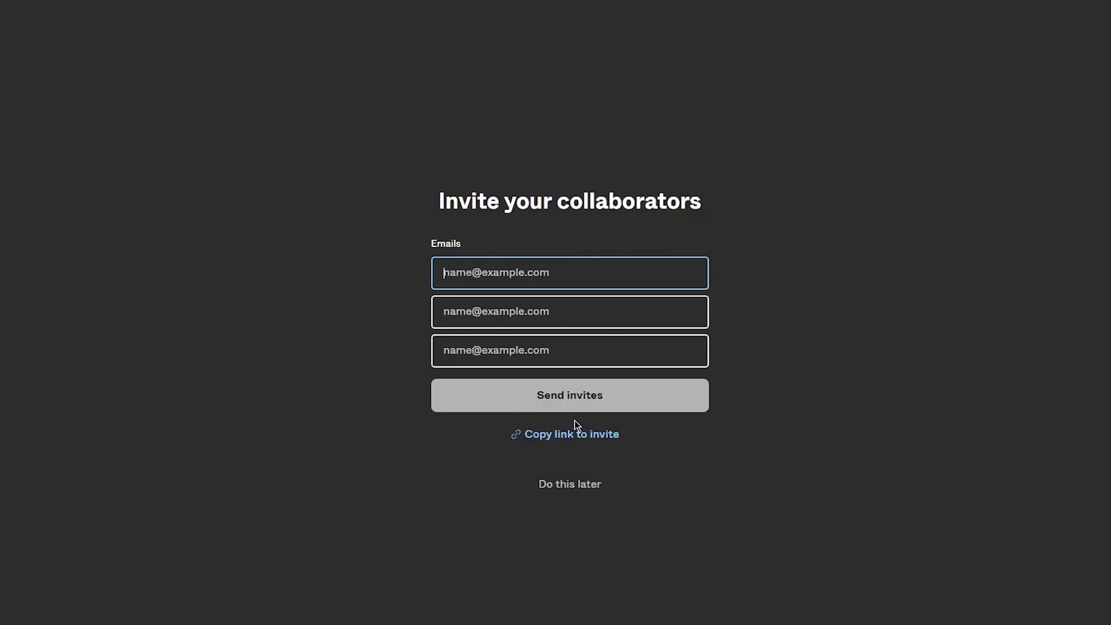
click(568, 489)
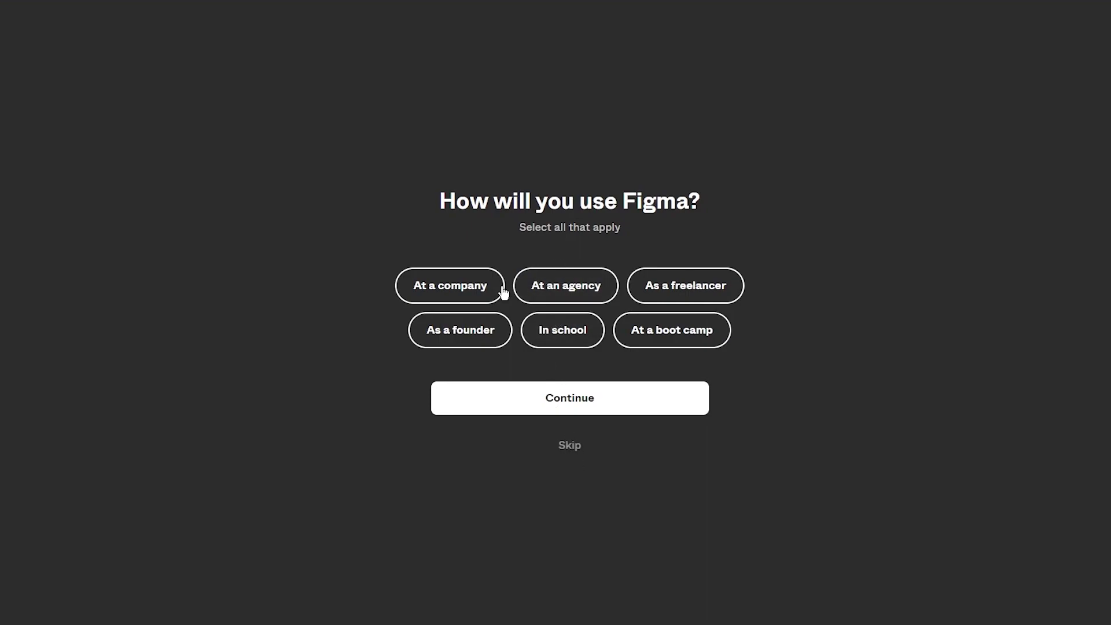
Answer the usage questions: as a freelancer, just myself, first time using Figma
click(684, 296)
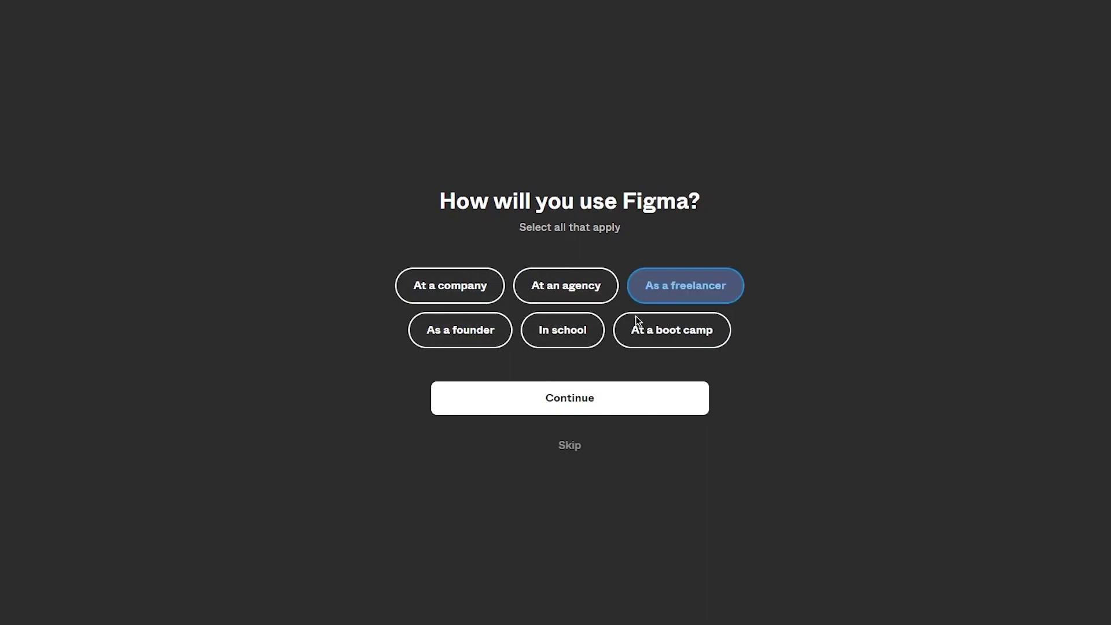
click(589, 394)
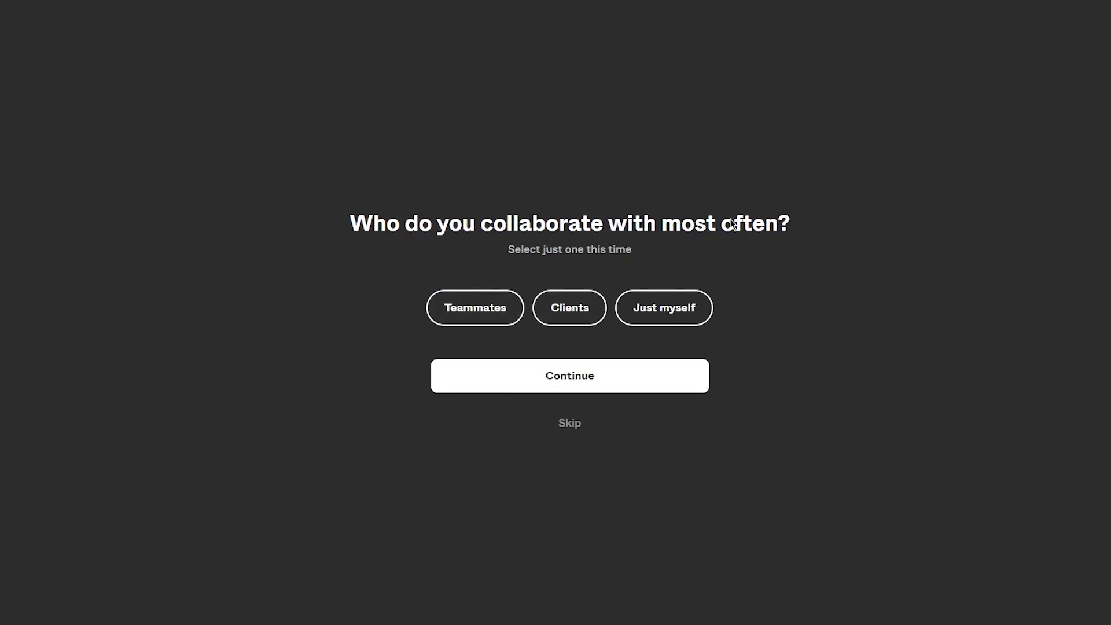
click(662, 316)
click(568, 393)
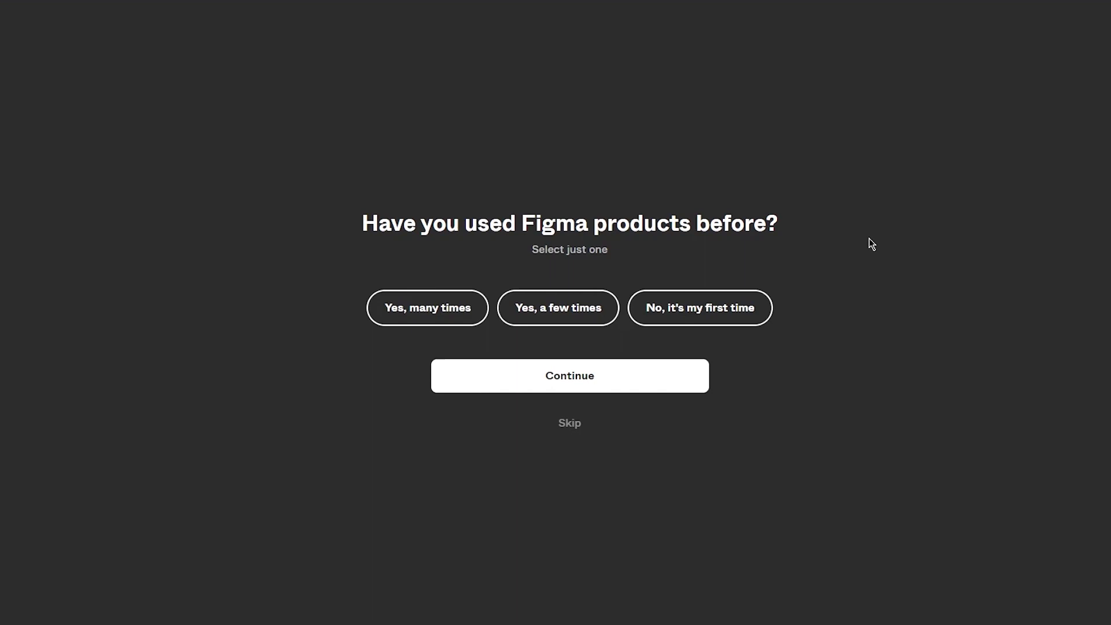
click(676, 321)
click(605, 382)
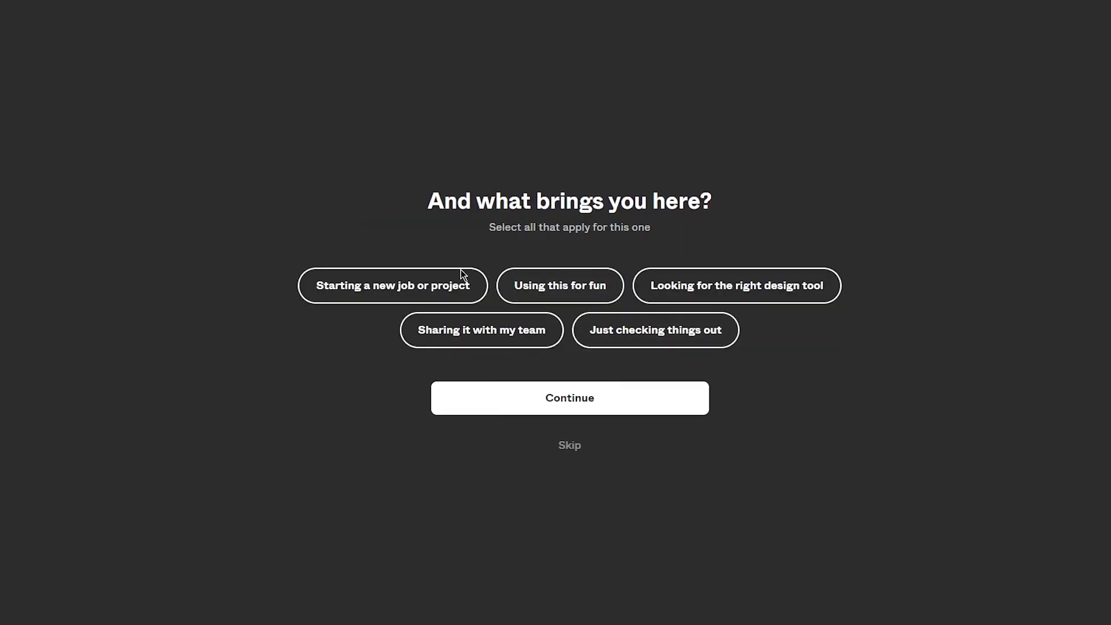
Answer 'Just checking things out', take the free Starter plan, skip the guided start, and create a new design file
click(601, 336)
click(599, 392)
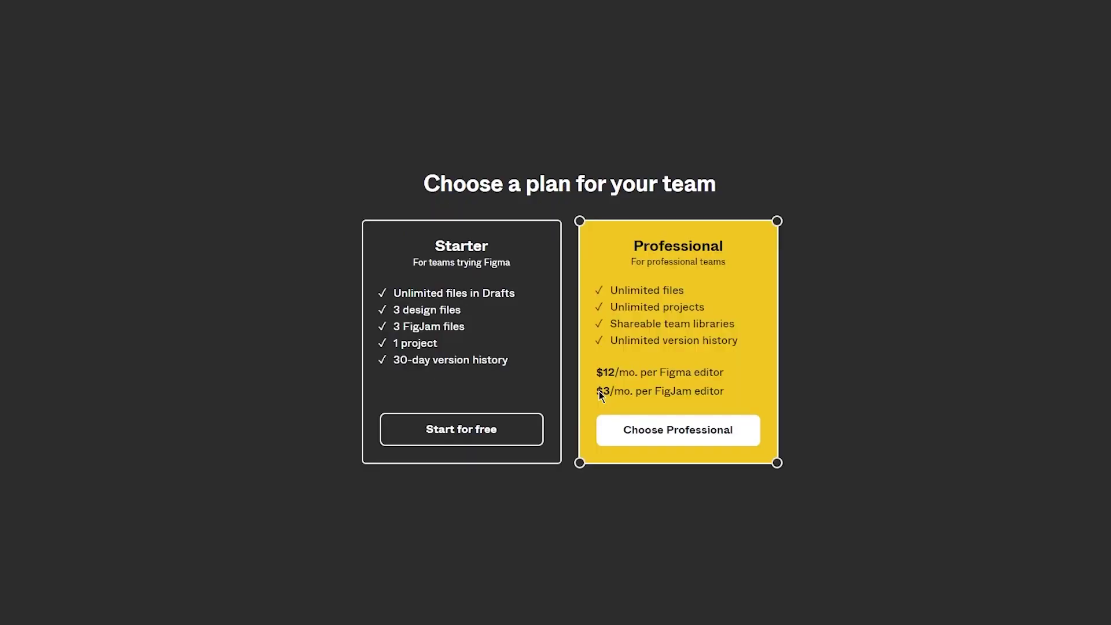
click(514, 438)
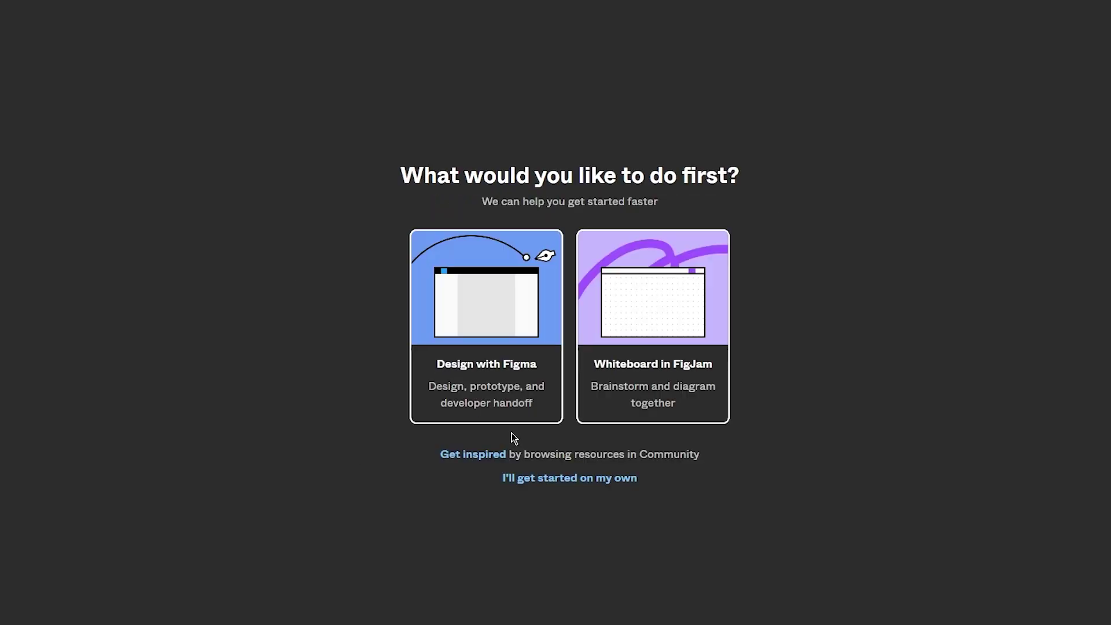
click(554, 481)
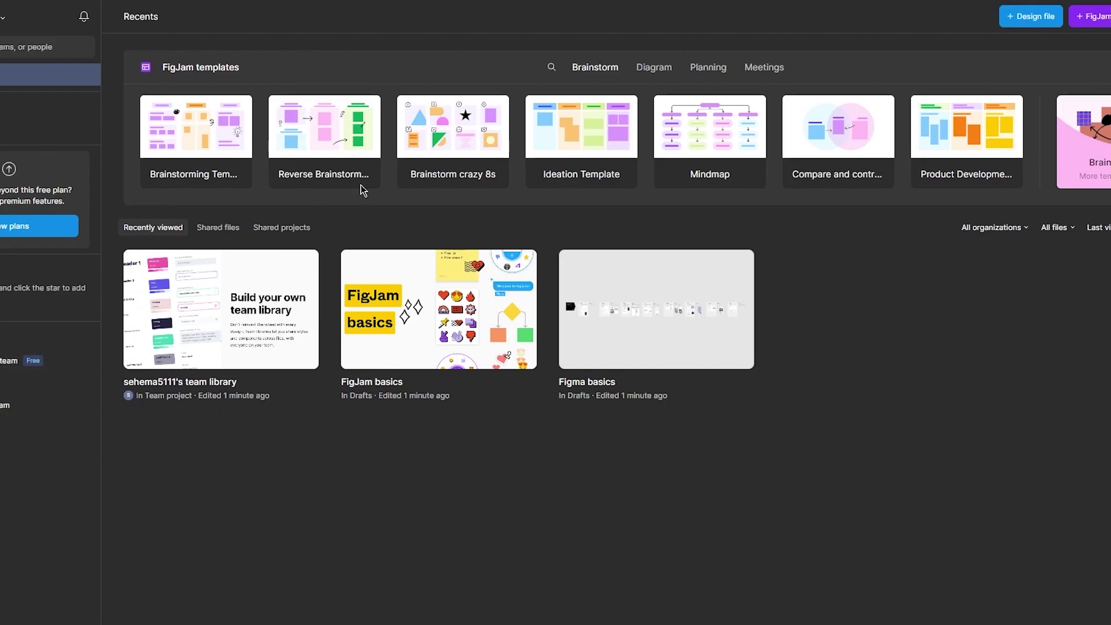
click(1020, 19)
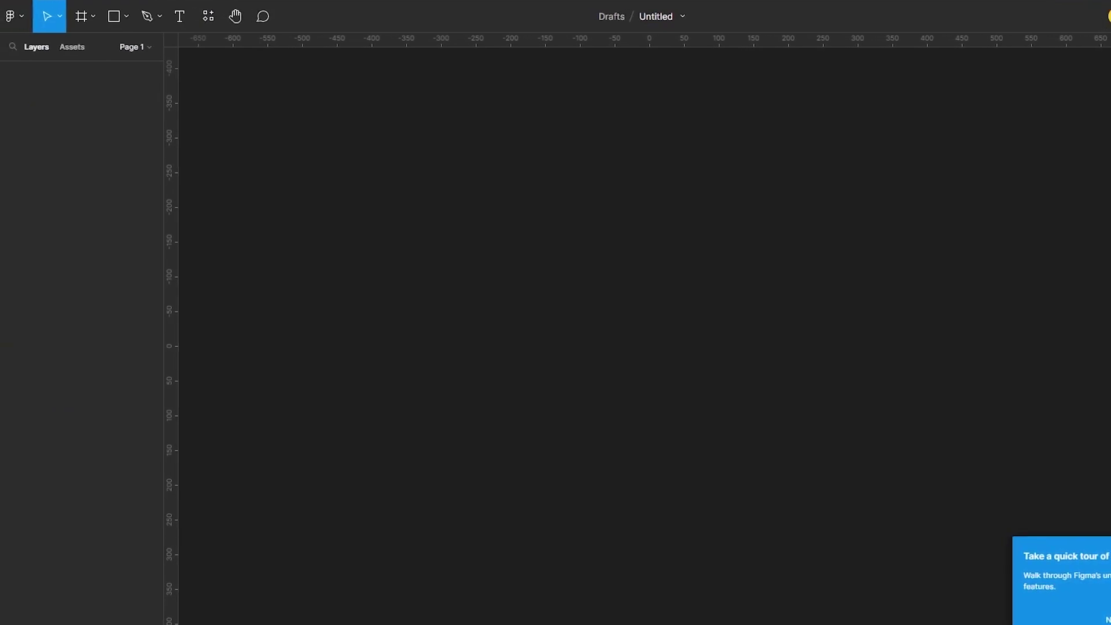
Draw a large 1325×737 rectangle across the canvas and a text box on top of it
click(93, 16)
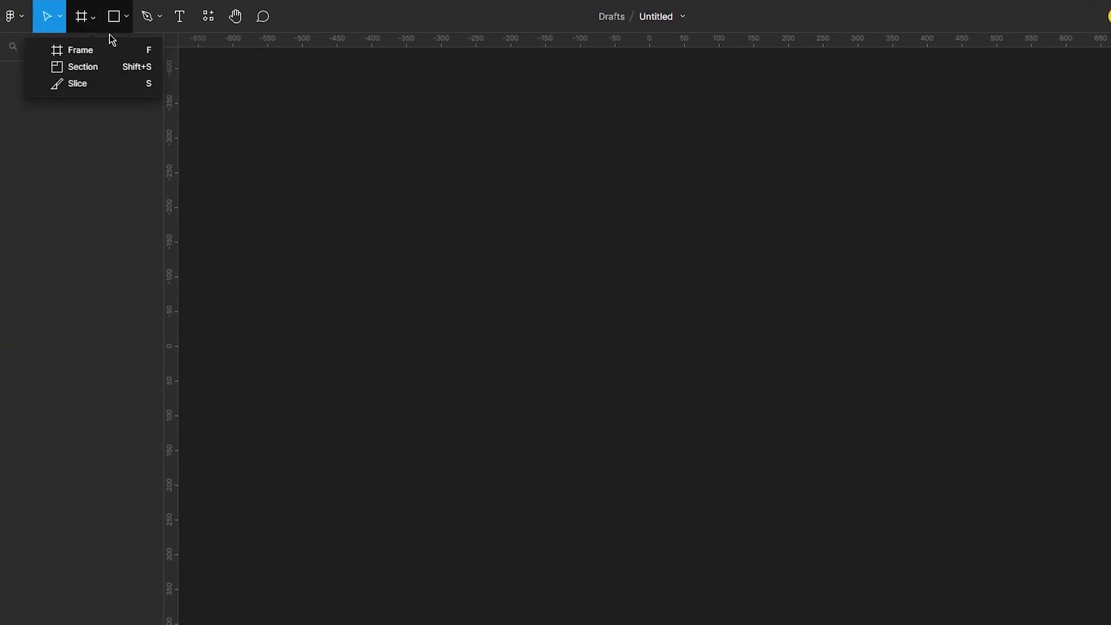
click(116, 29)
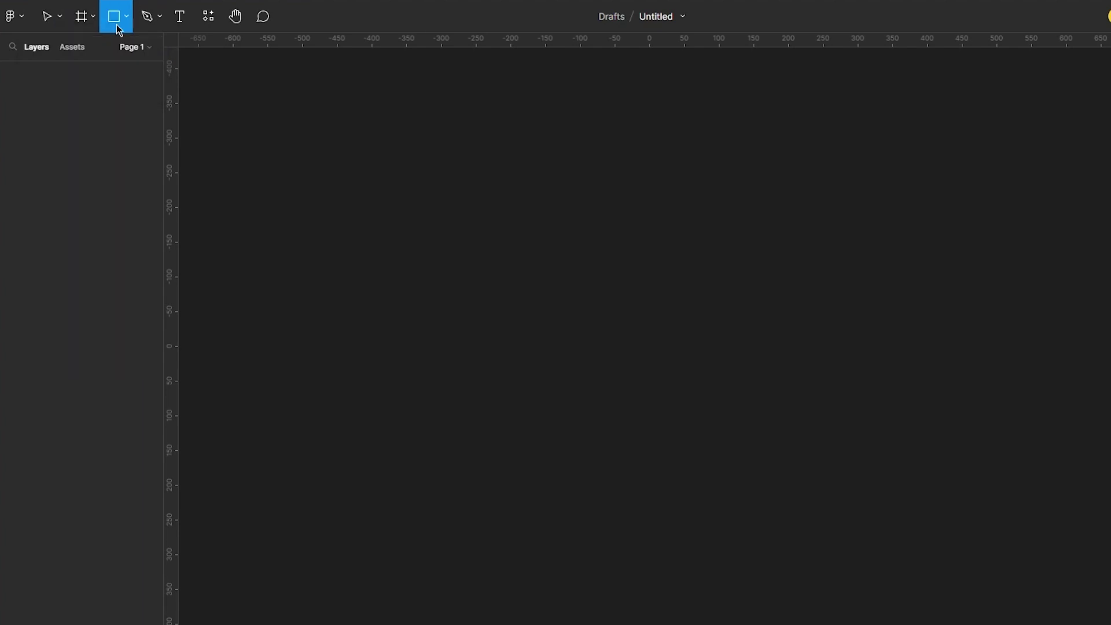
drag(283, 139, 1045, 585)
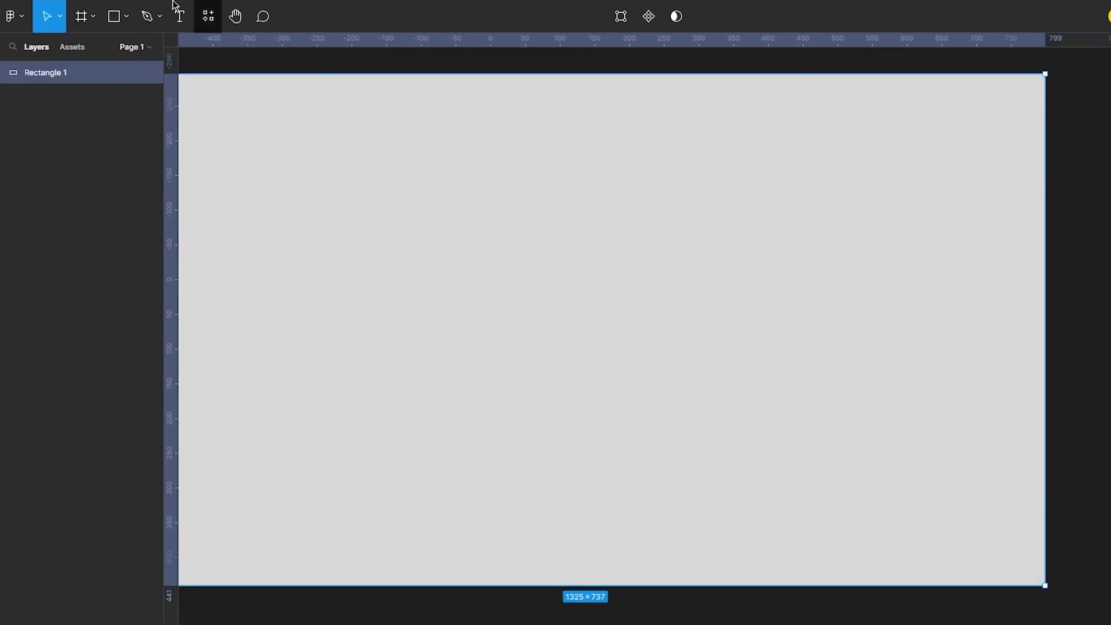
click(208, 18)
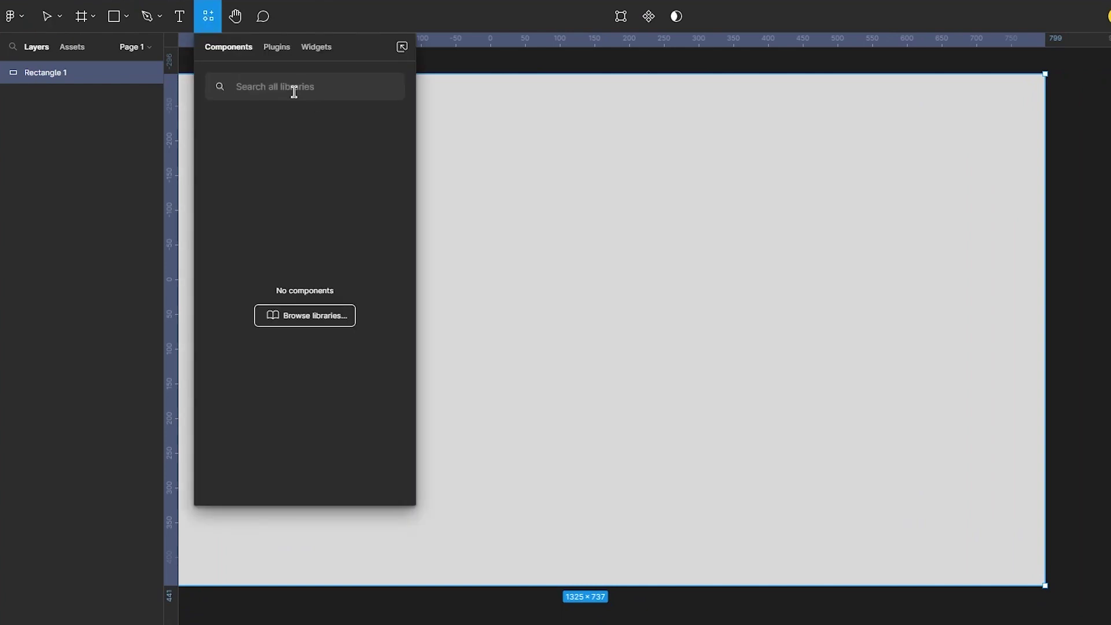
click(184, 18)
drag(372, 161, 734, 356)
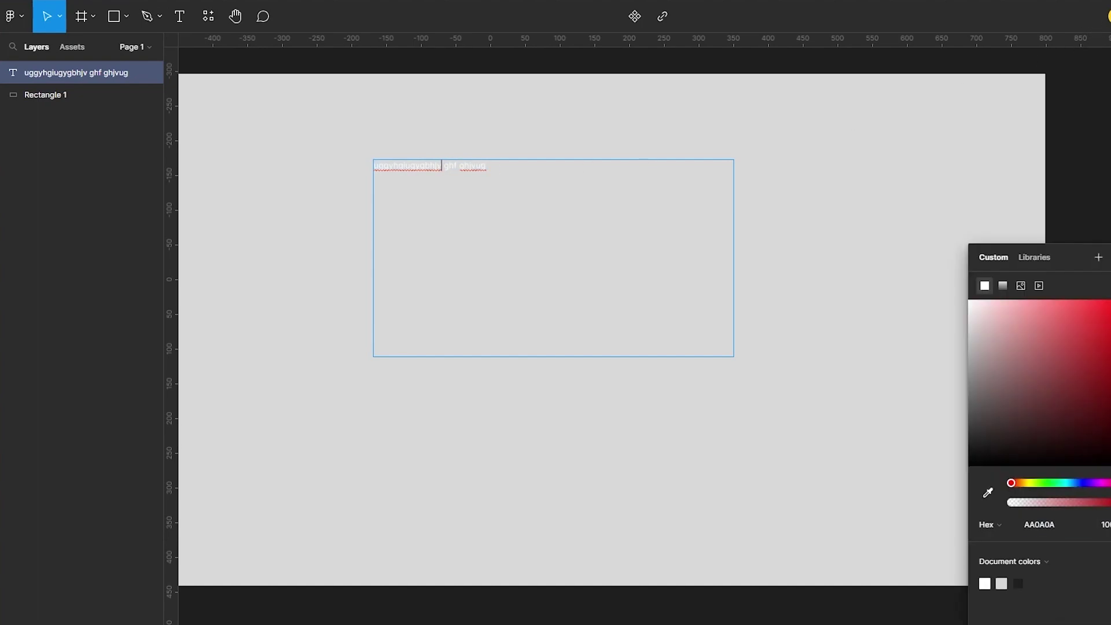
Select the whole text and colour it red (AA0A0A), undoing two stray rectangle edits
drag(600, 187, 303, 155)
drag(1107, 393, 1110, 353)
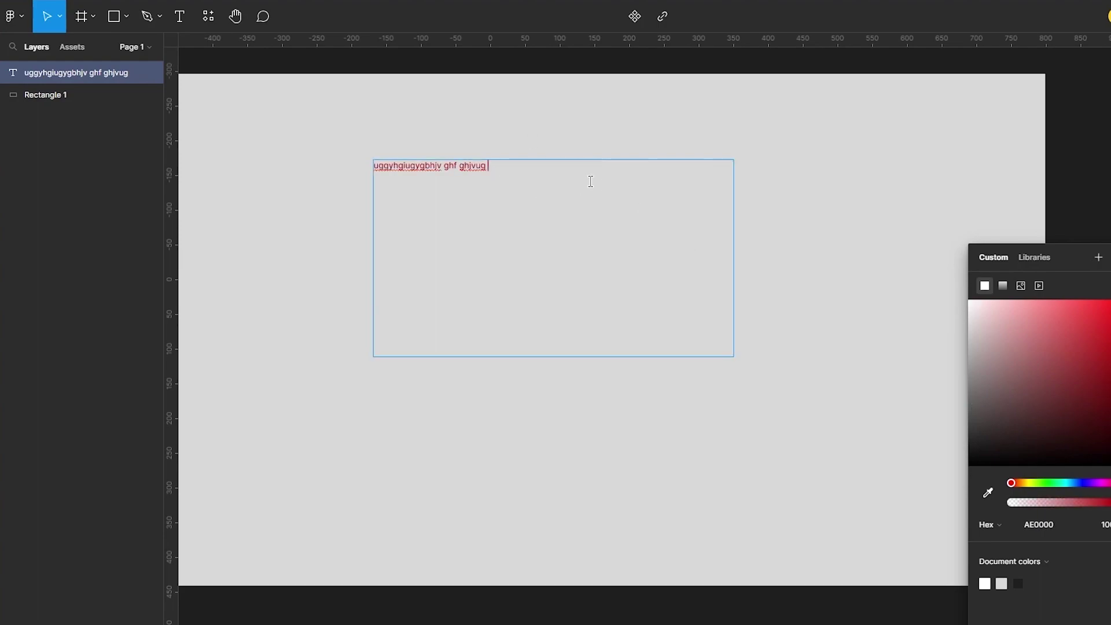
key(Escape)
click(960, 235)
key(ctrl+z)
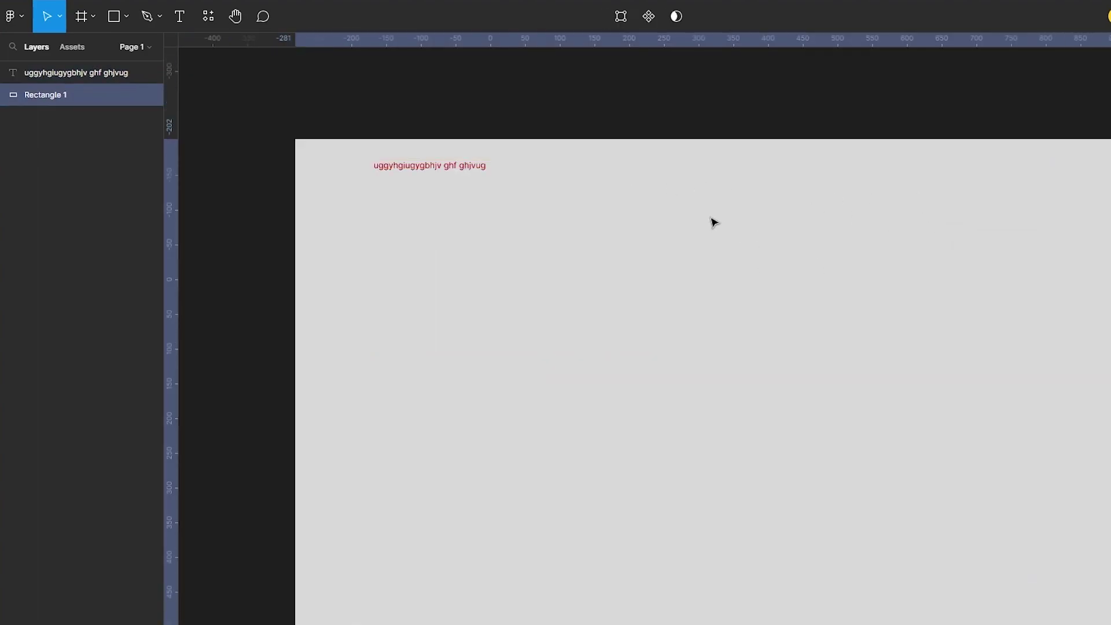
key(ctrl+z)
key(ctrl+z)
key(ctrl+z)
key(ctrl+z)
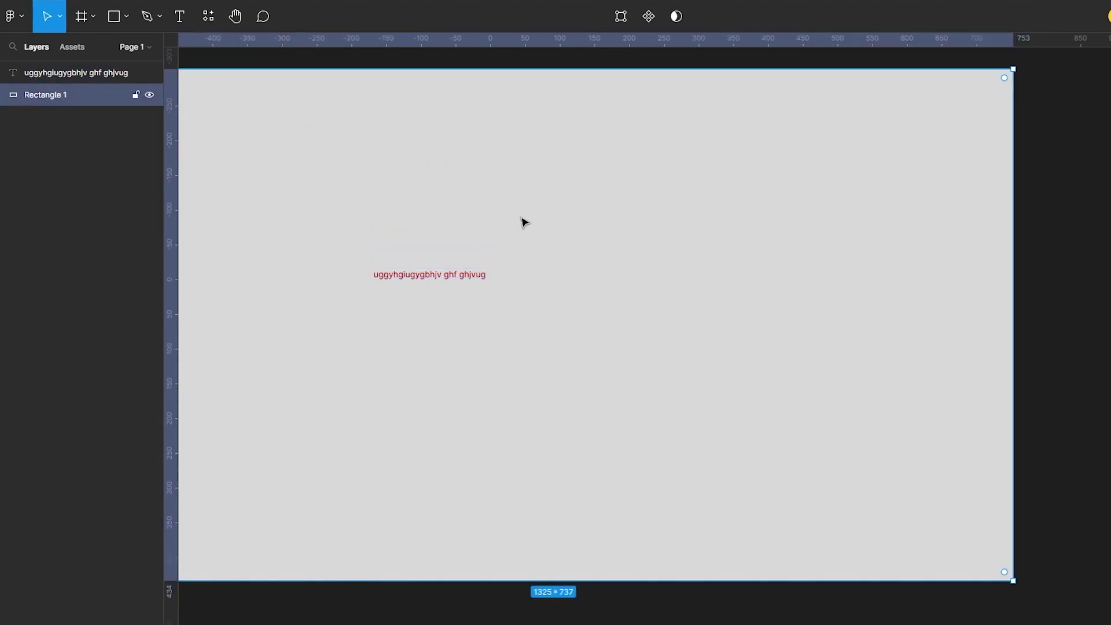
Draw a long sloping line across the rectangle to its right edge
click(106, 21)
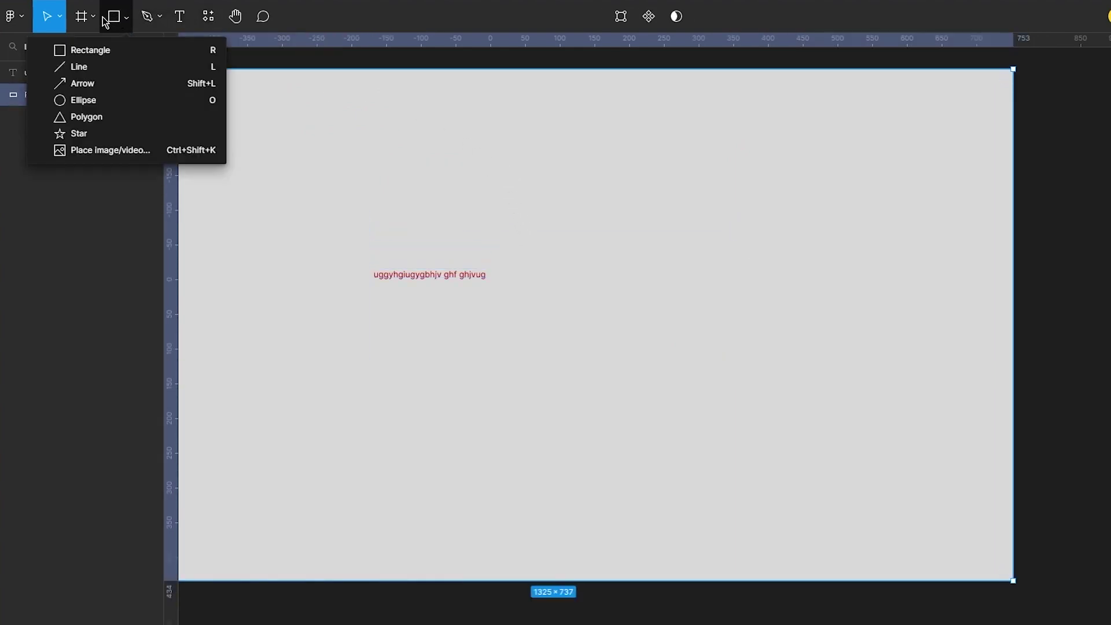
click(81, 66)
drag(359, 130, 911, 210)
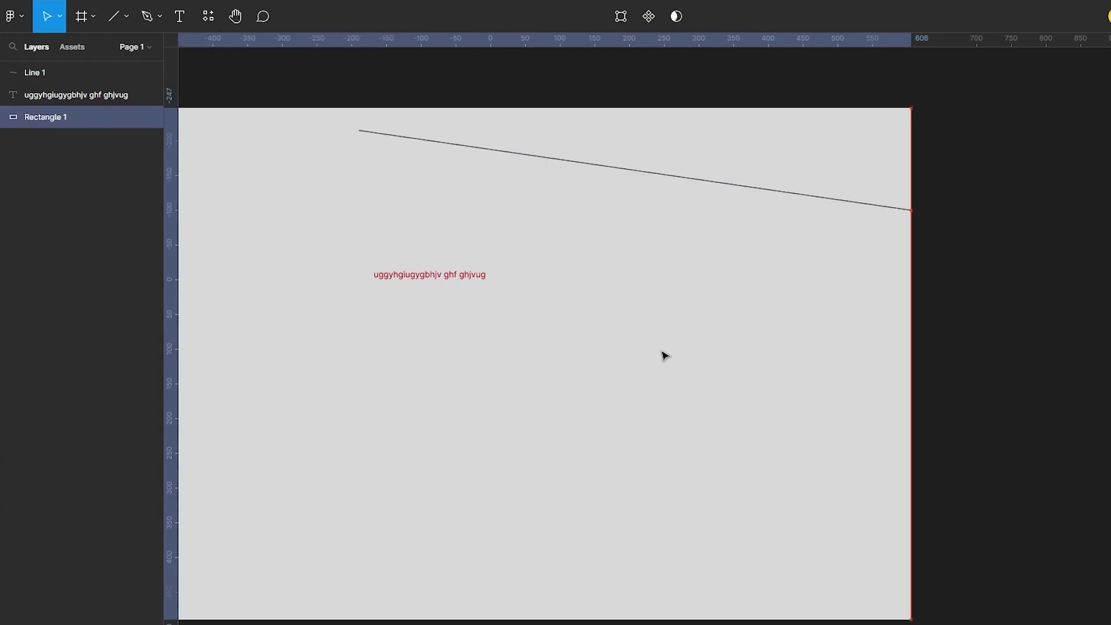
Draw a closed four-point outline shape around the text with the Pen tool
click(148, 16)
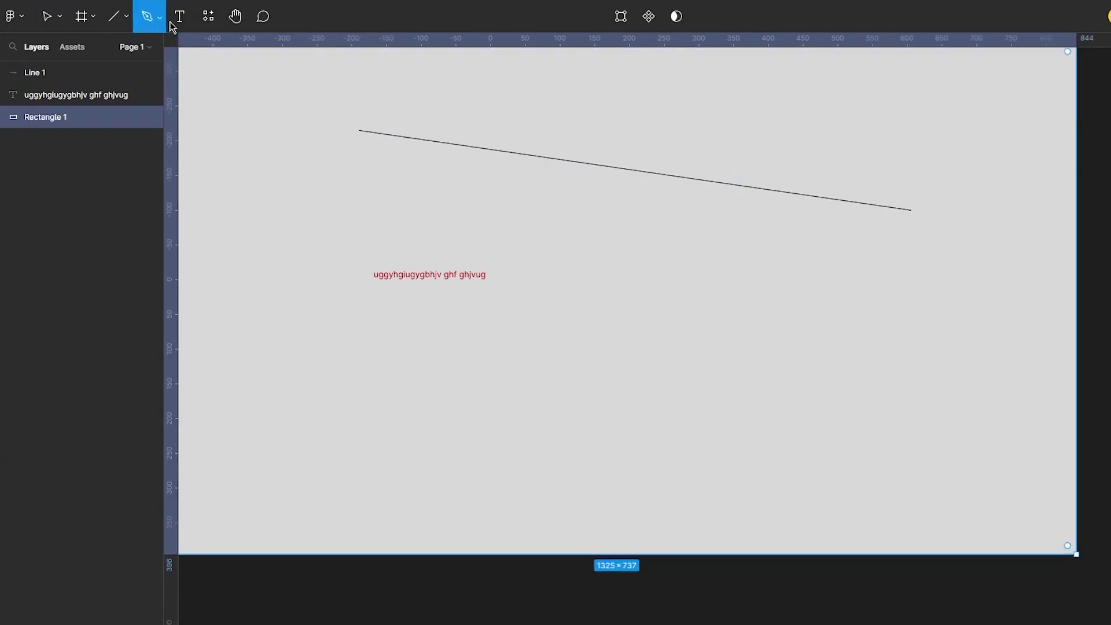
click(272, 129)
click(378, 346)
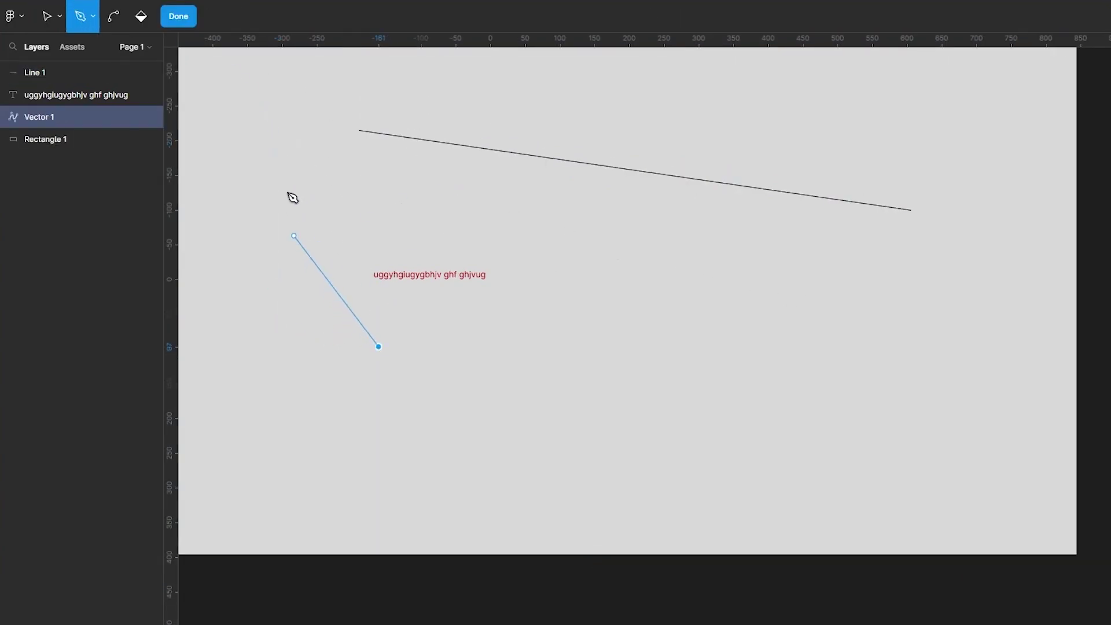
click(268, 130)
click(450, 226)
click(531, 295)
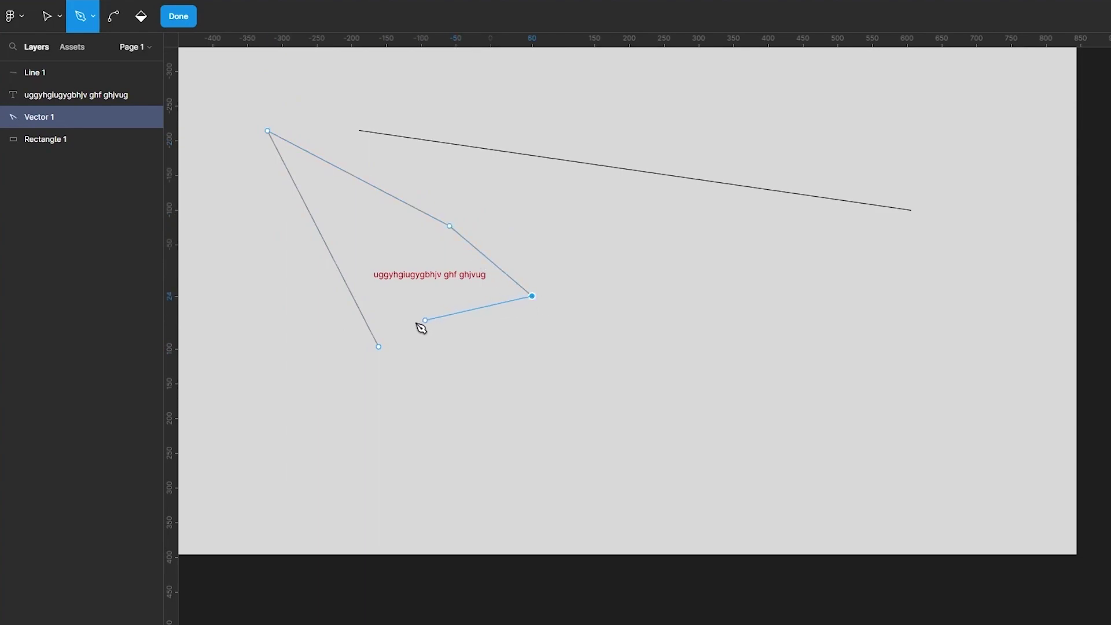
click(376, 342)
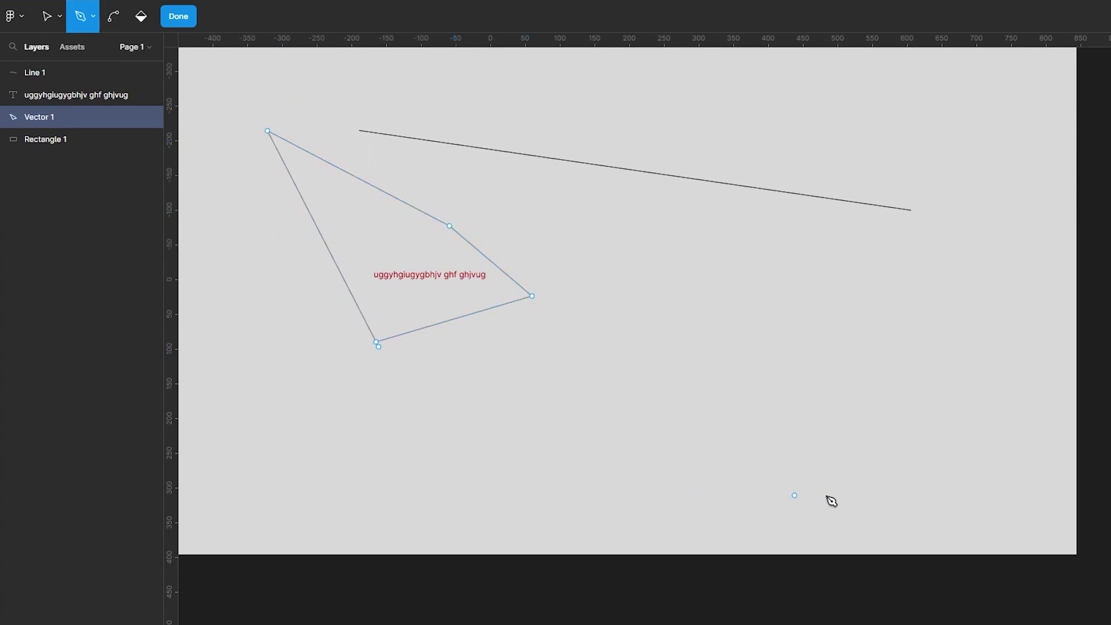
click(173, 16)
click(208, 16)
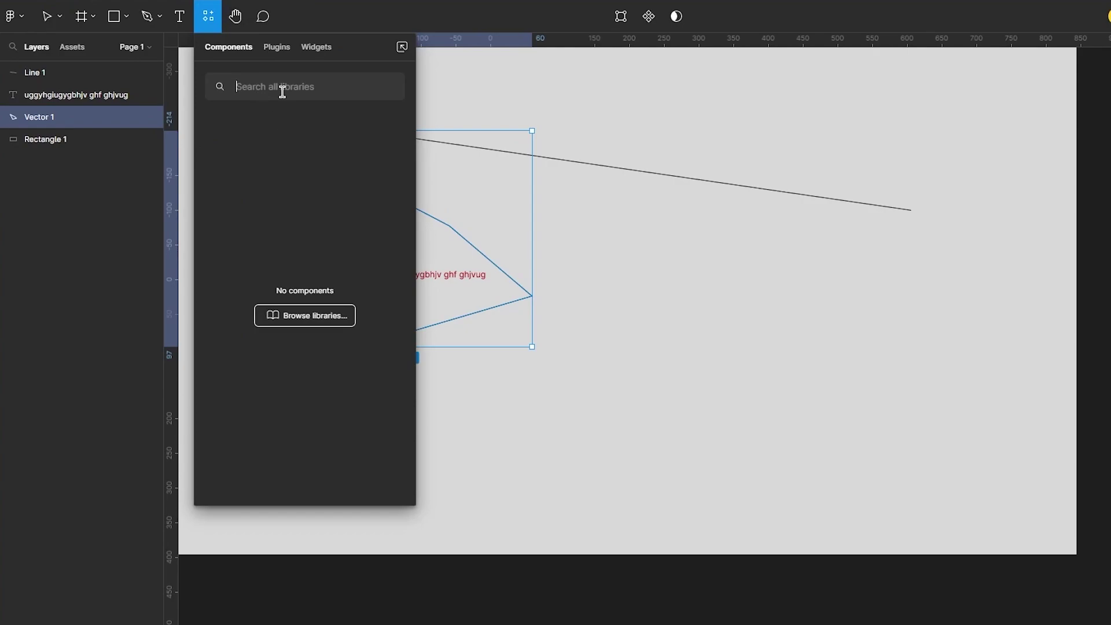
Search Resources for 'phone' and browse the matching libraries and widgets
text(phone)
click(286, 325)
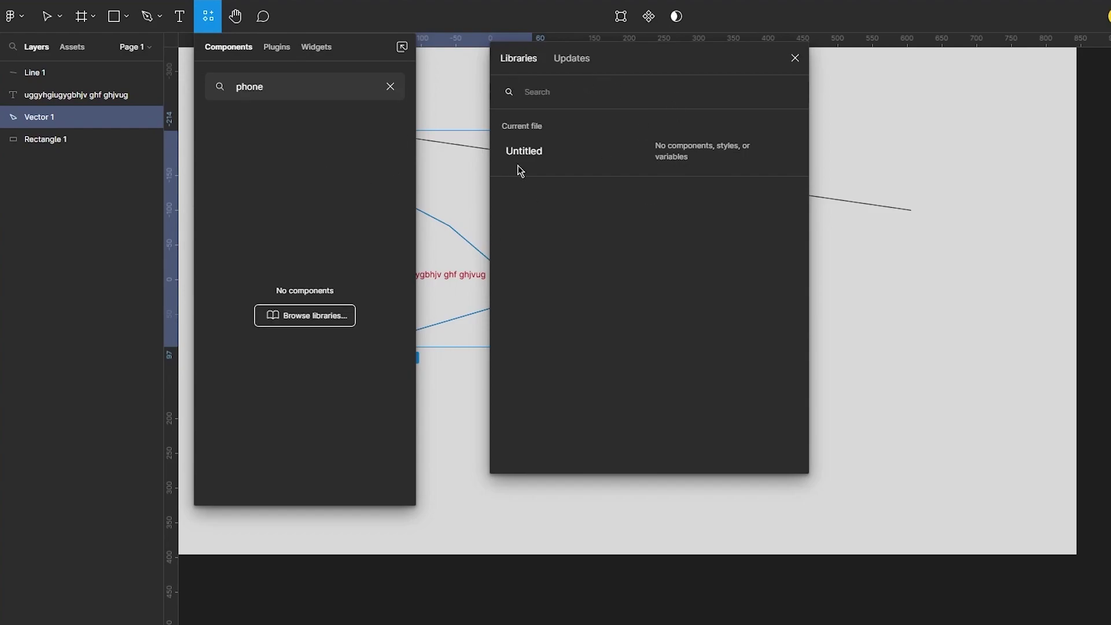
click(318, 48)
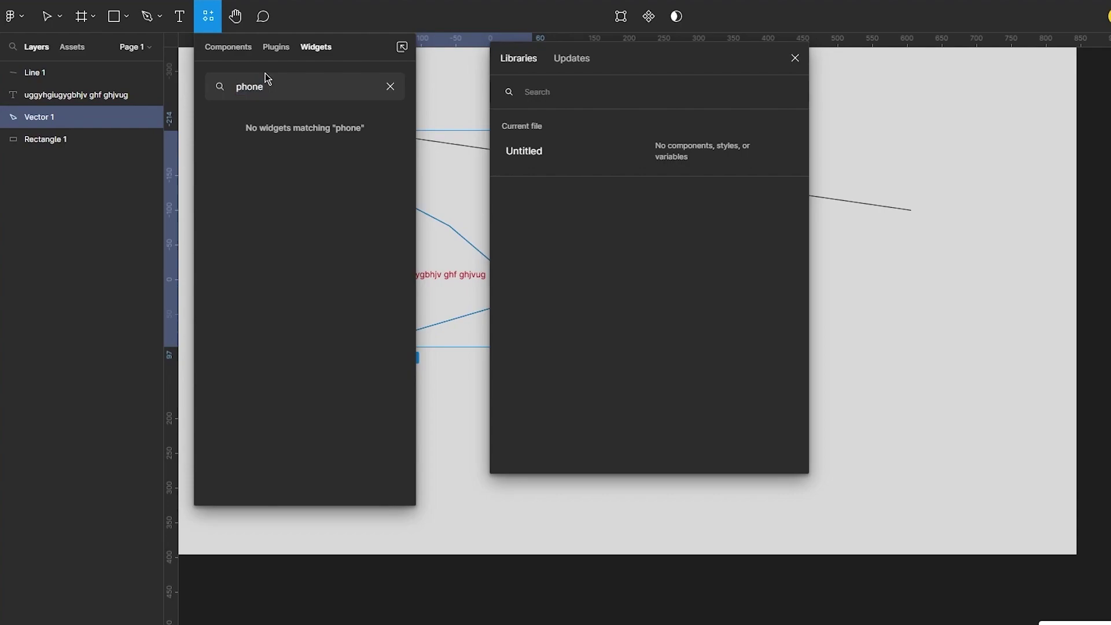
click(101, 145)
key(Escape)
Close the library browser, clear the 'phone' search and close the Resources list
click(12, 17)
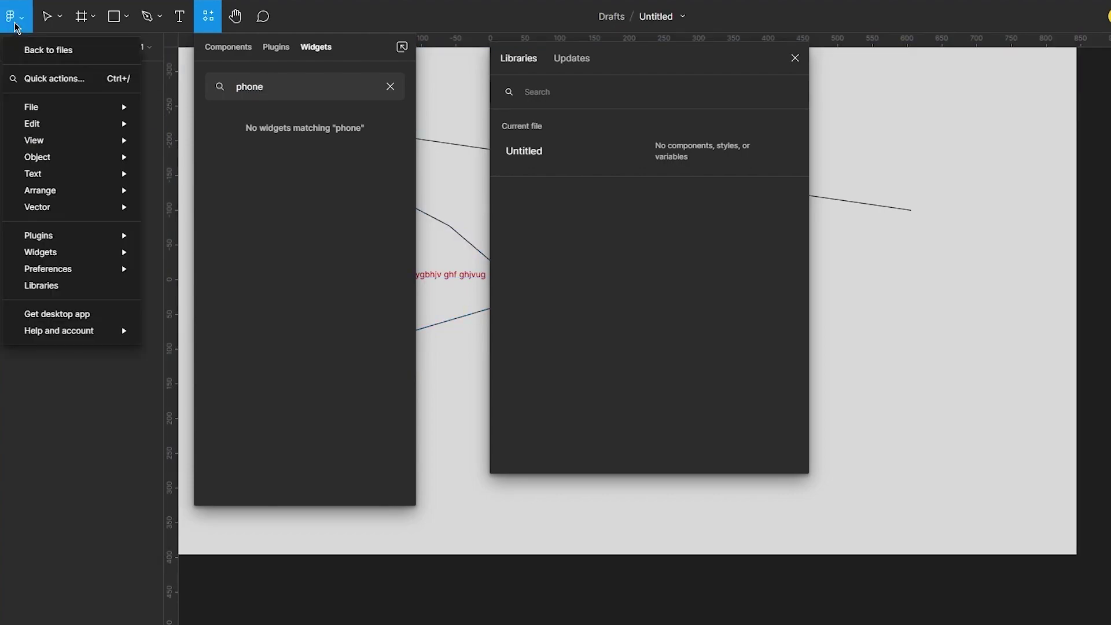
key(Escape)
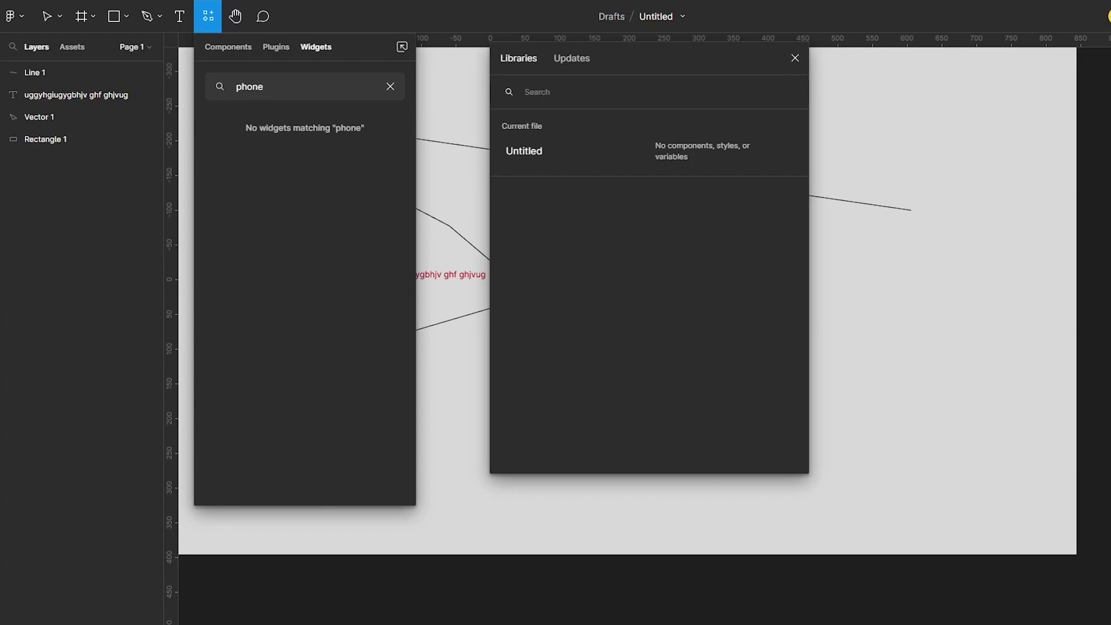
click(795, 58)
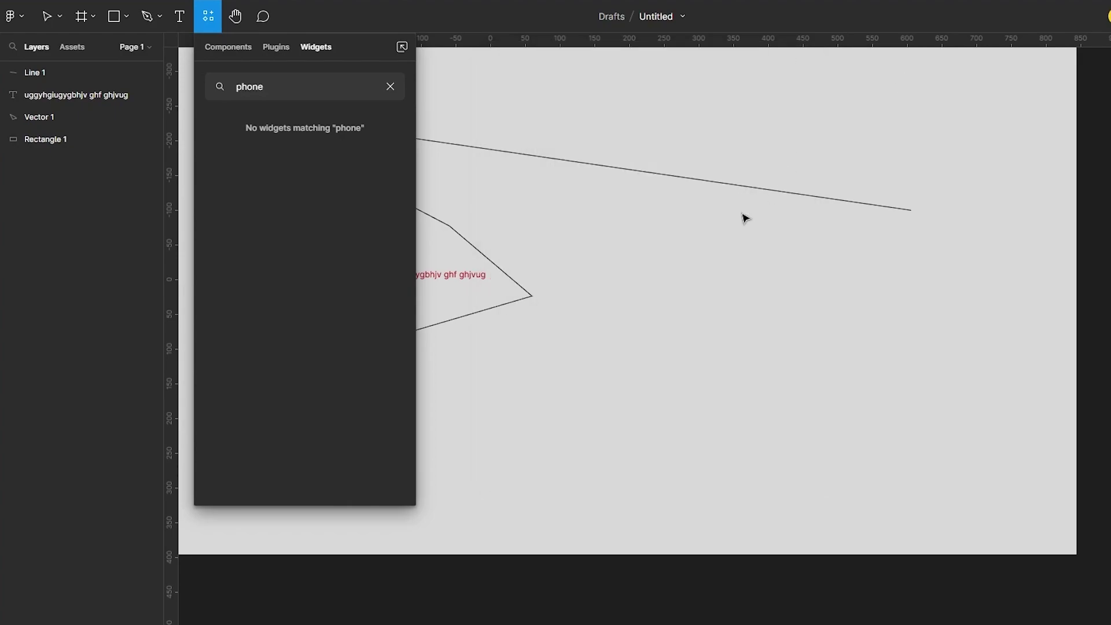
click(390, 87)
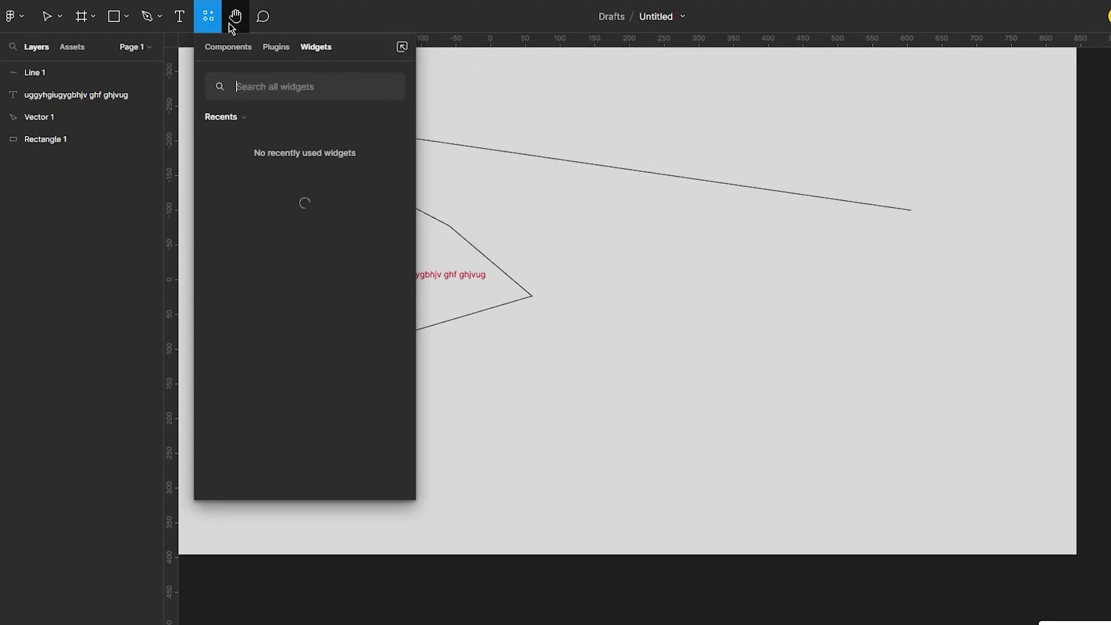
click(219, 21)
click(606, 248)
Search the plugins for 'tele' and run TeleportHQ – Figma to Code
scroll(607, 249, up, 5)
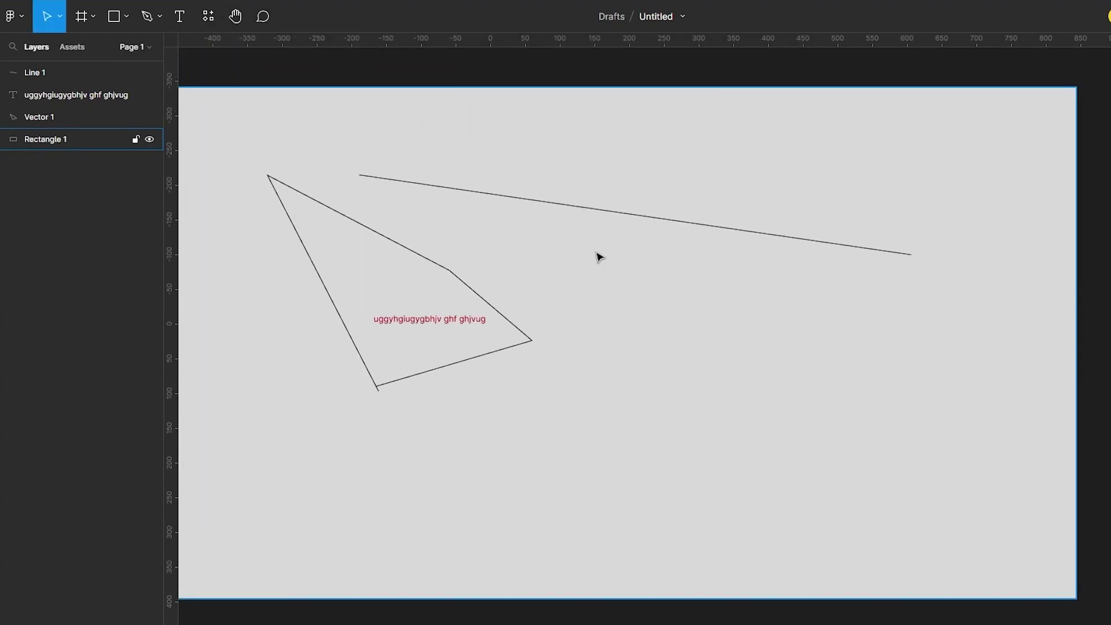
scroll(466, 273, down, 6)
scroll(521, 266, up, 1)
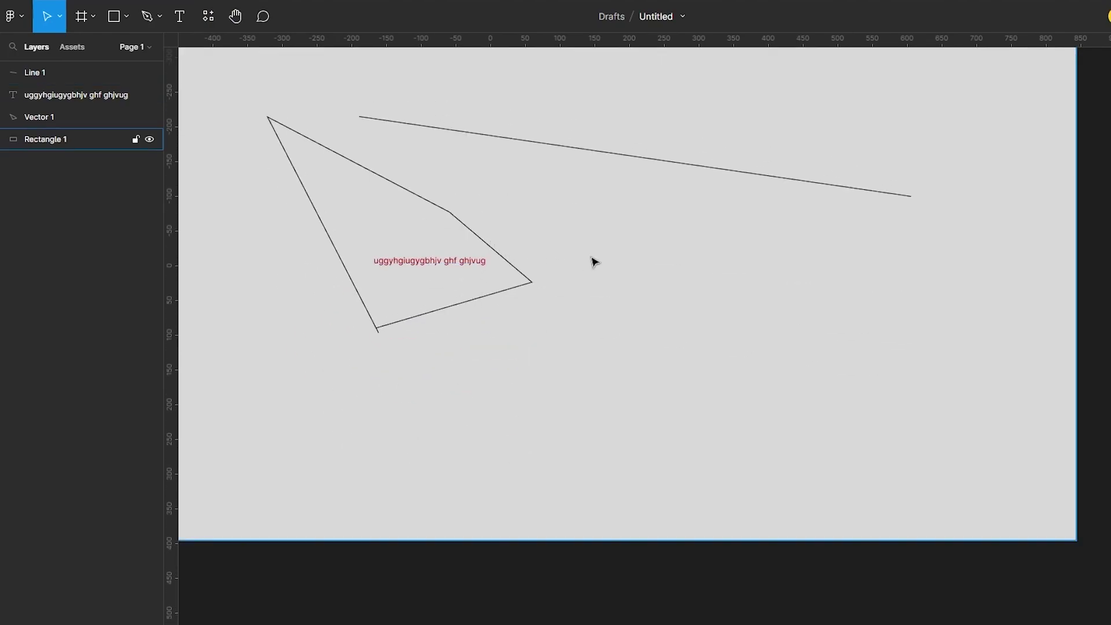
click(90, 76)
key(Escape)
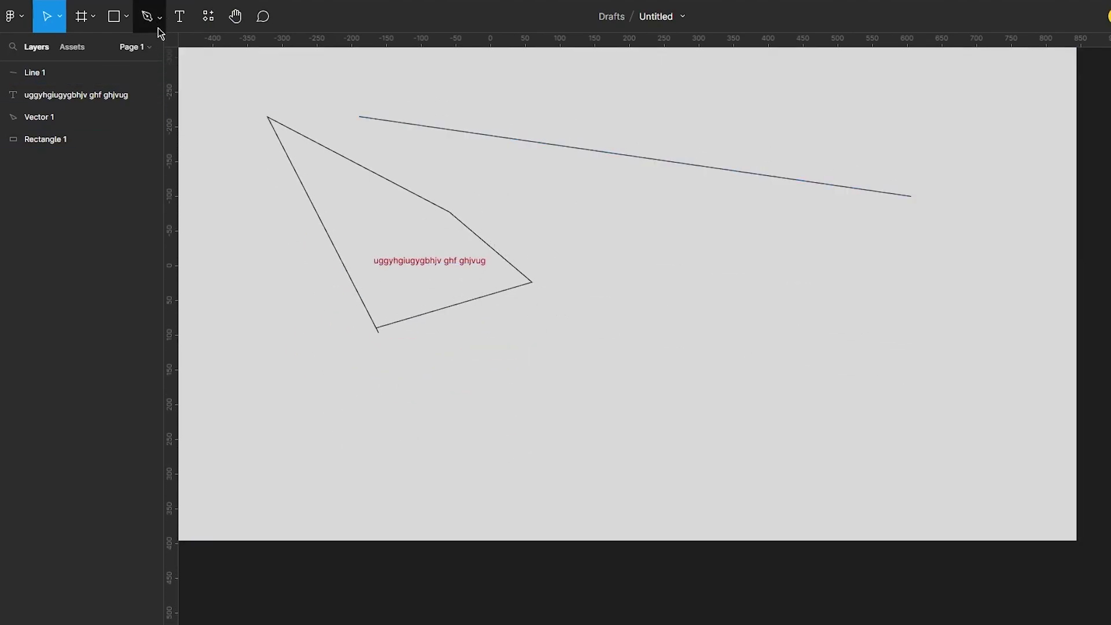
click(158, 26)
key(Escape)
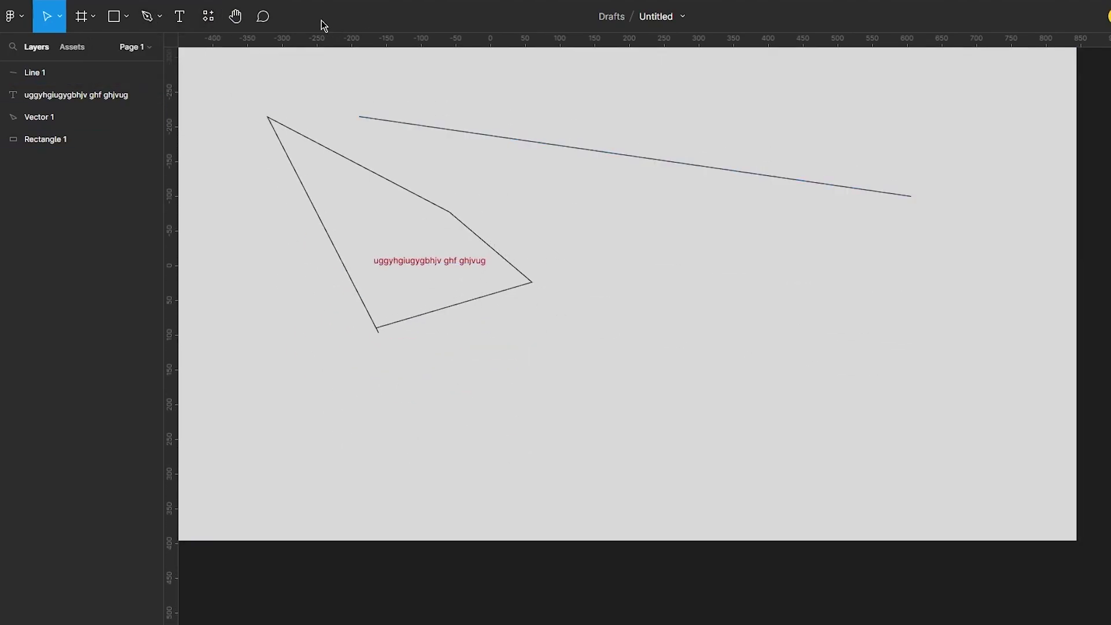
click(209, 16)
click(267, 47)
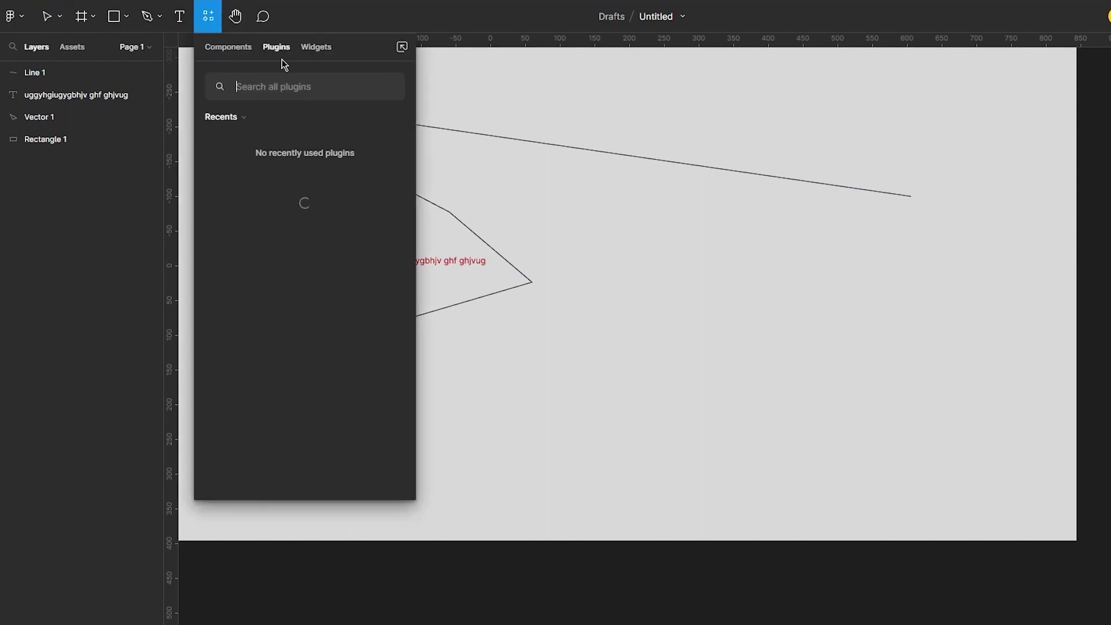
click(295, 90)
text(tele)
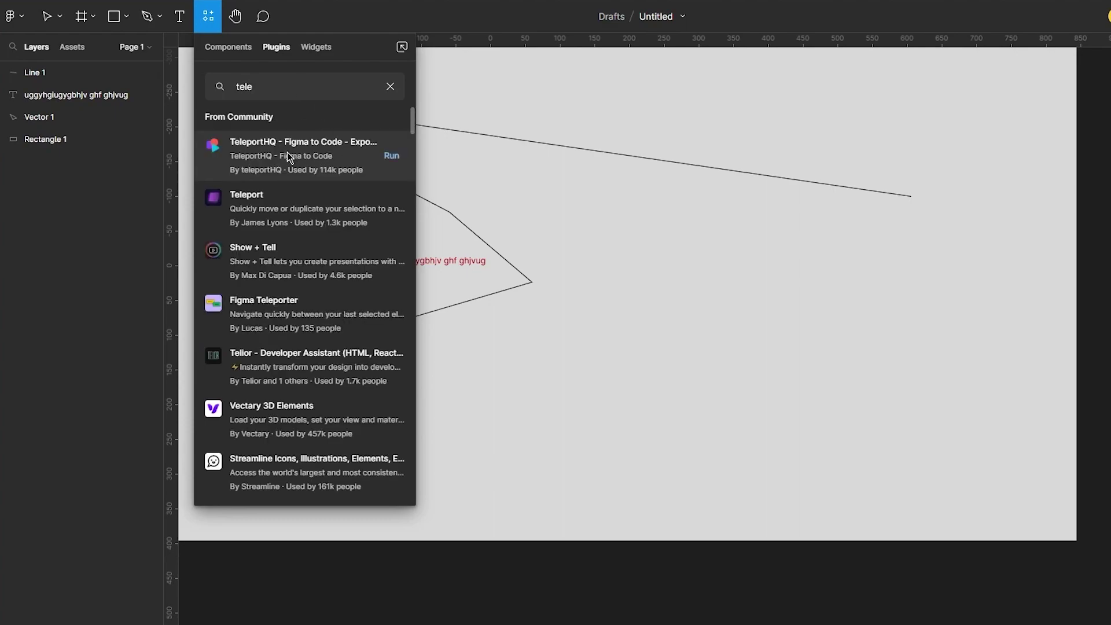
click(391, 158)
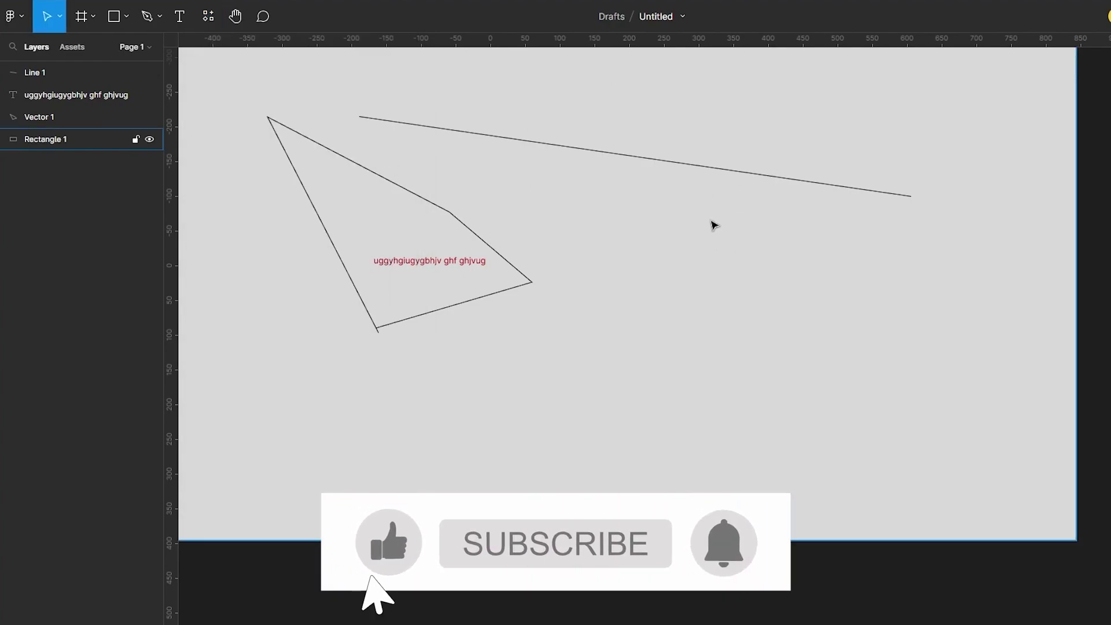
scroll(673, 227, up, 3)
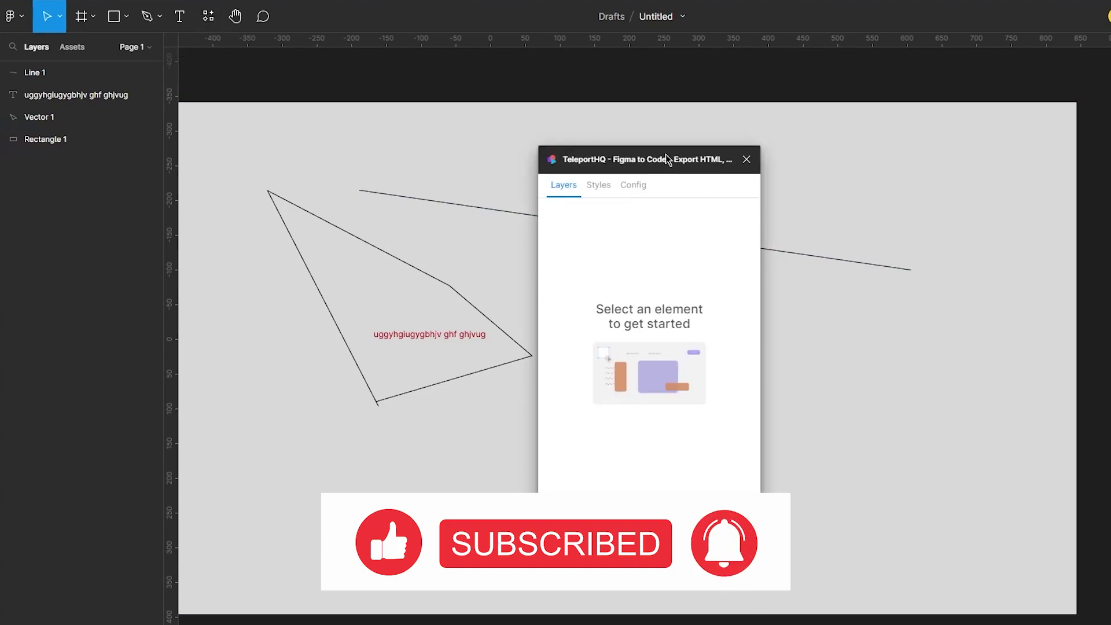
Move the TeleportHQ window aside and select the Rectangle, text, Line and Vector layers for export
drag(665, 155, 765, 123)
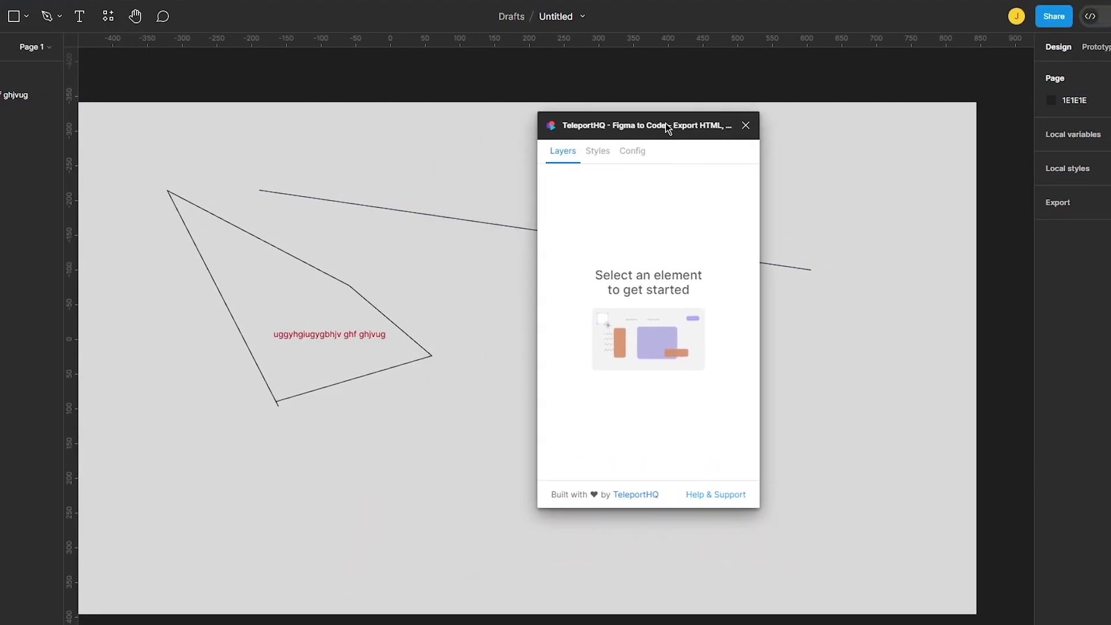
drag(665, 127, 995, 171)
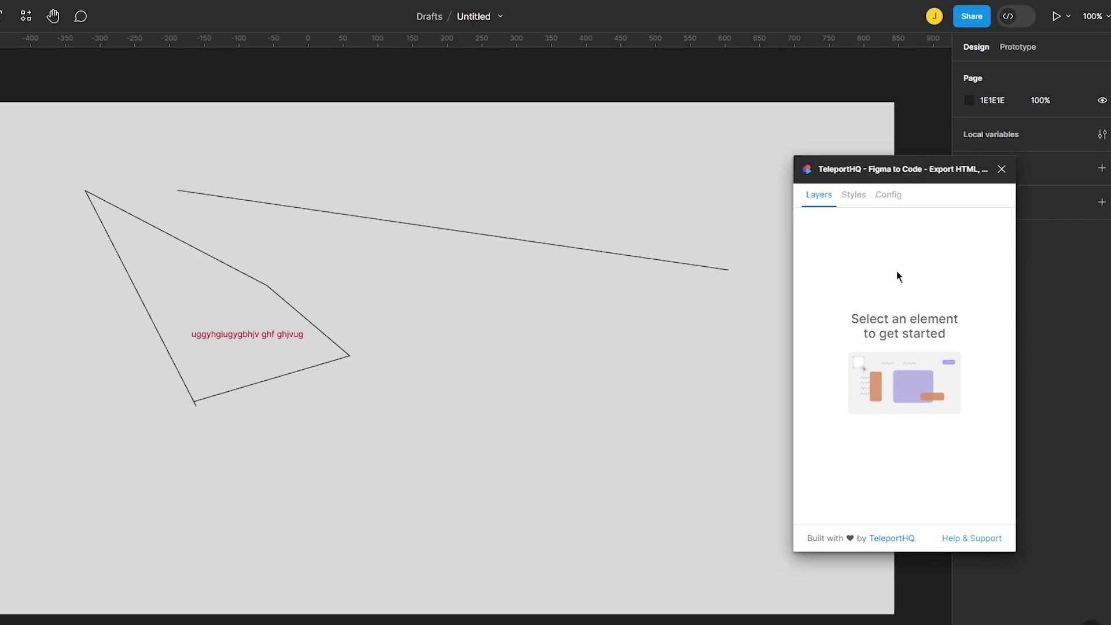
click(325, 239)
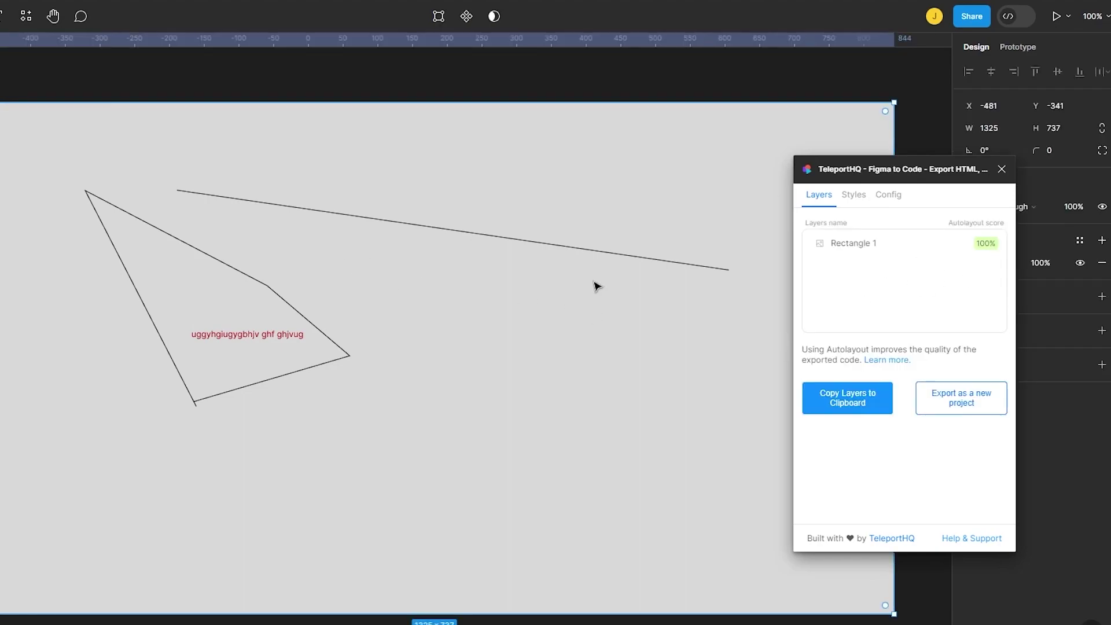
drag(22, 69, 467, 444)
scroll(633, 456, down, 2)
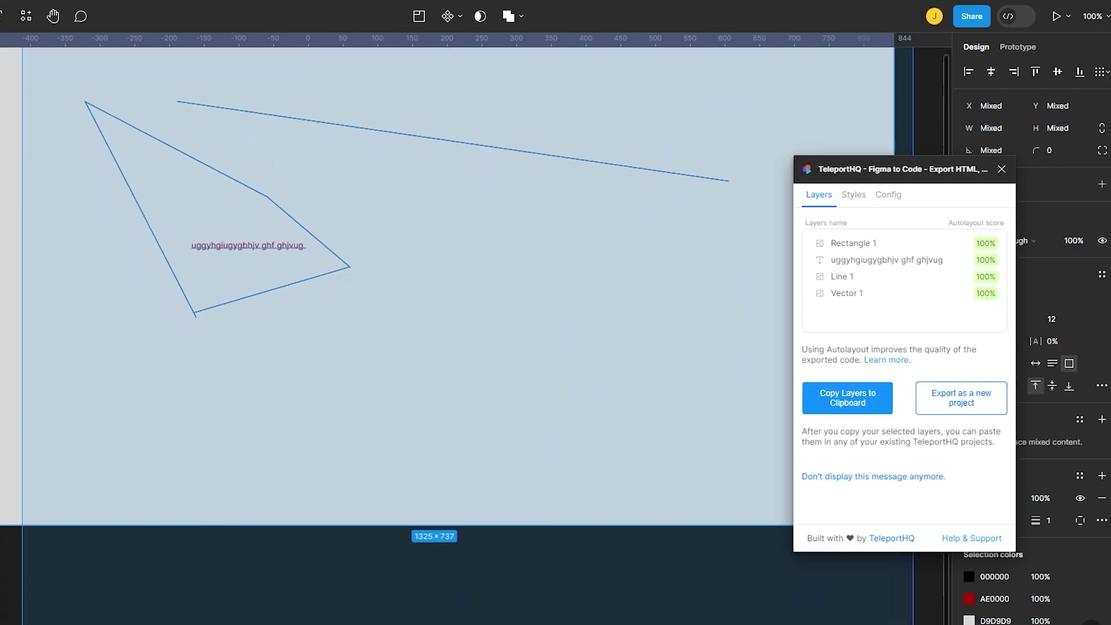
scroll(632, 456, up, 3)
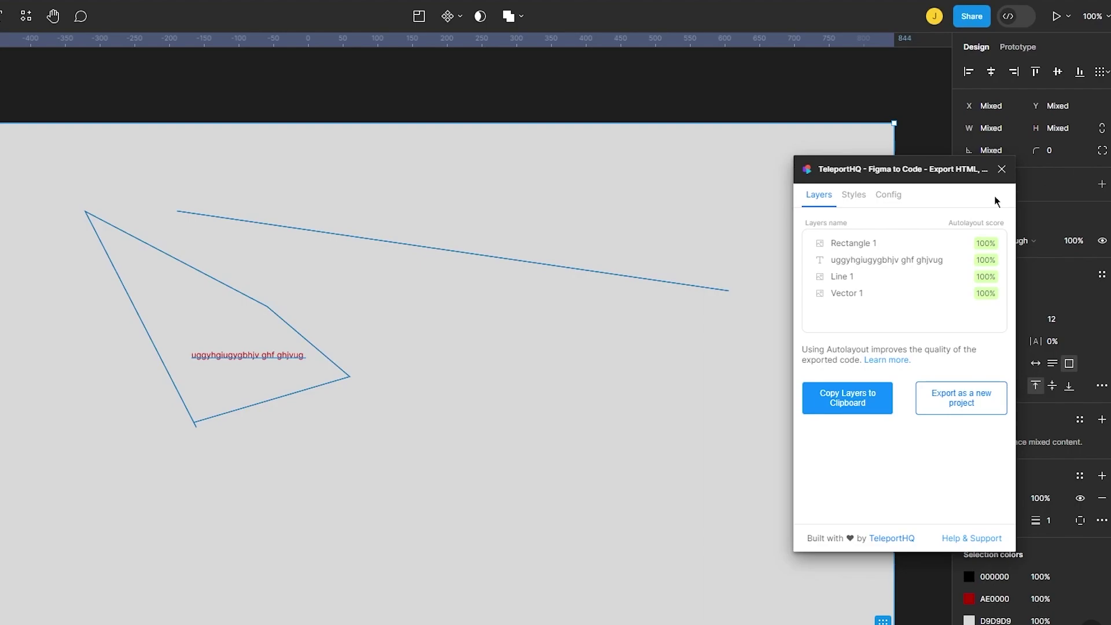
Review TeleportHQ's Config and Styles tabs, then copy the four layers to the clipboard
click(886, 195)
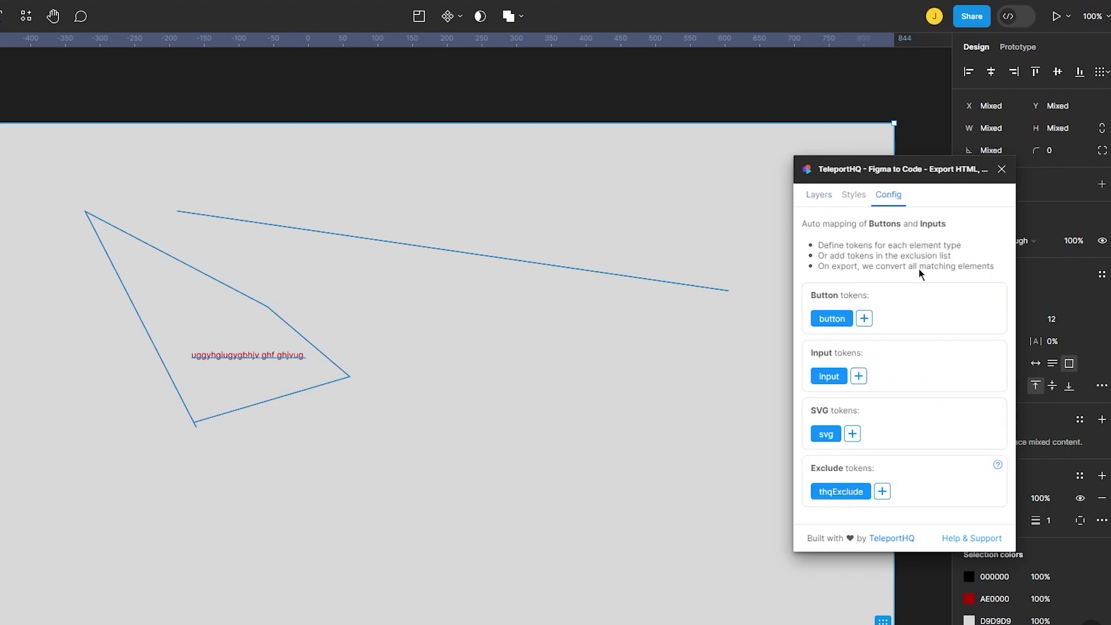
click(815, 318)
drag(843, 295, 848, 295)
click(835, 333)
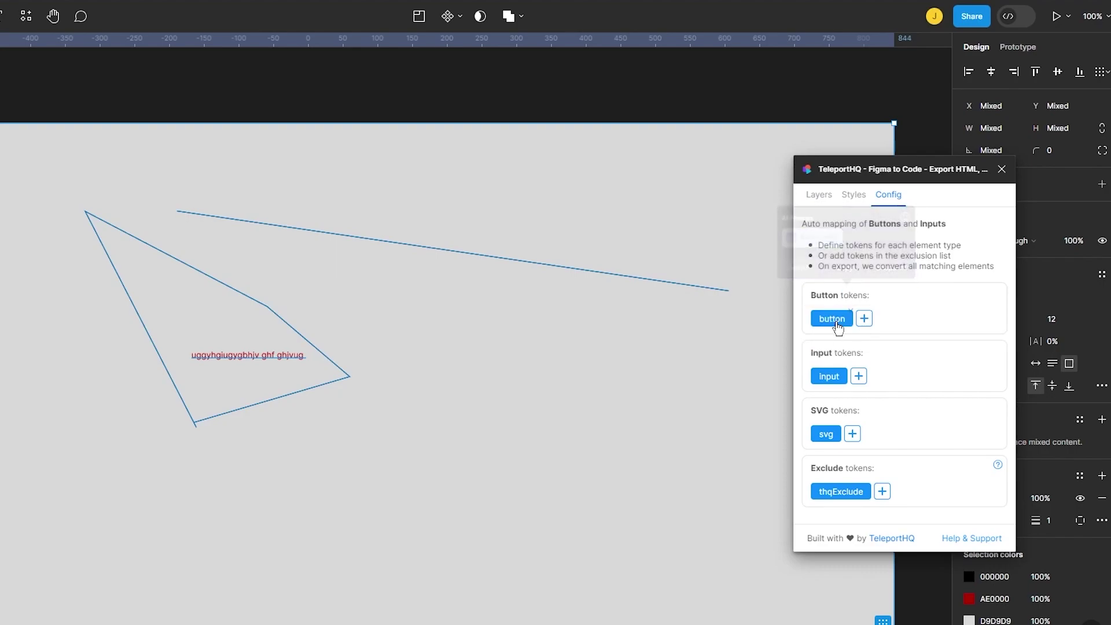
double_click(837, 328)
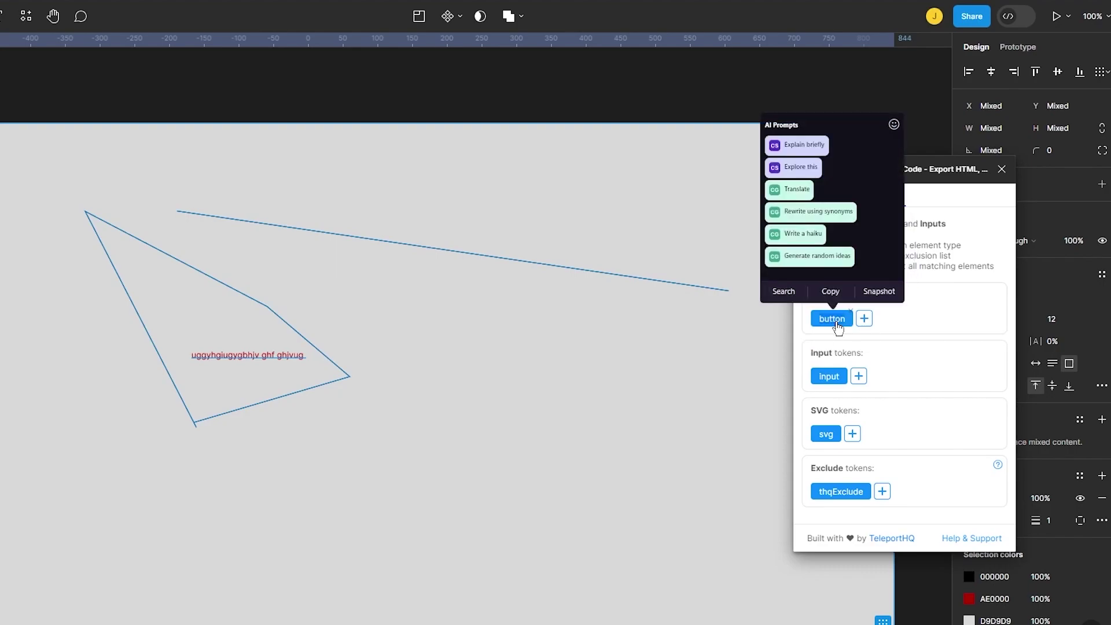
click(954, 366)
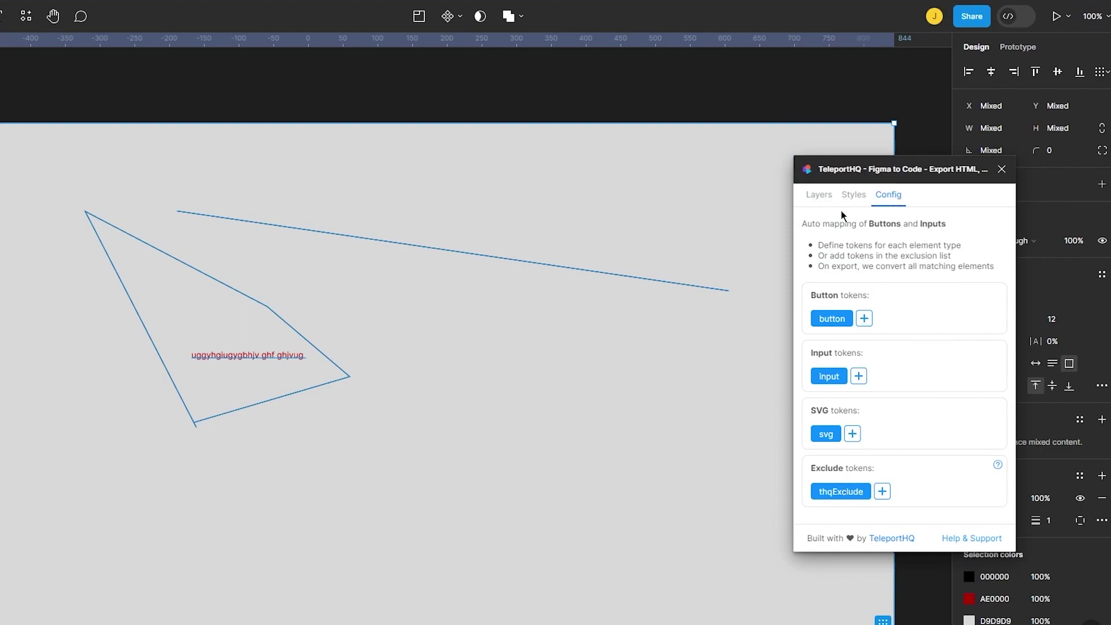
click(856, 195)
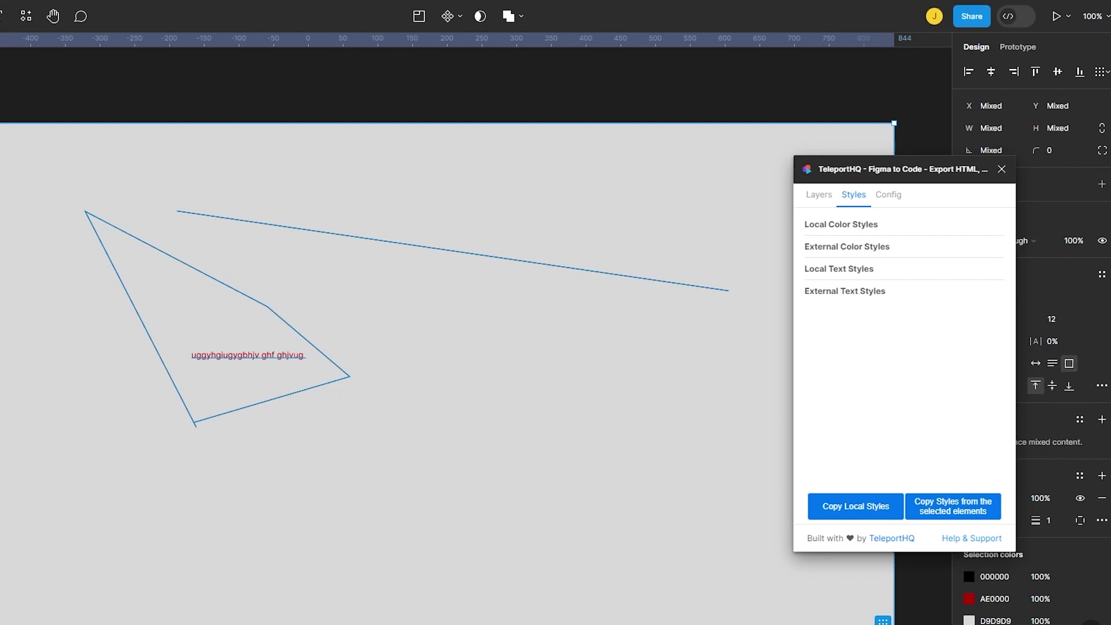
click(816, 198)
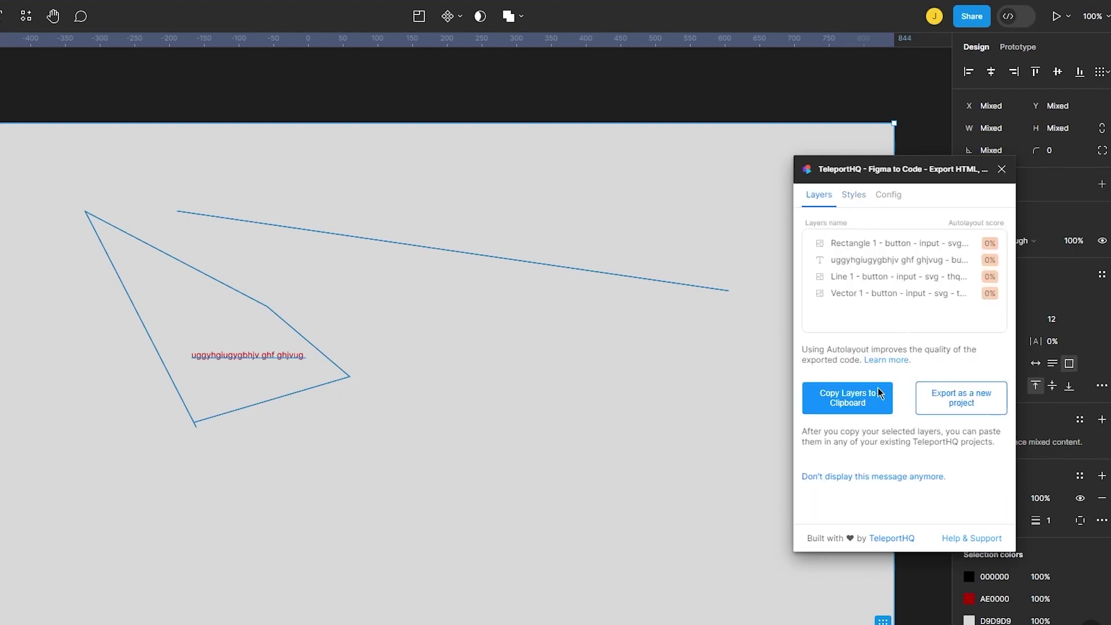
click(848, 408)
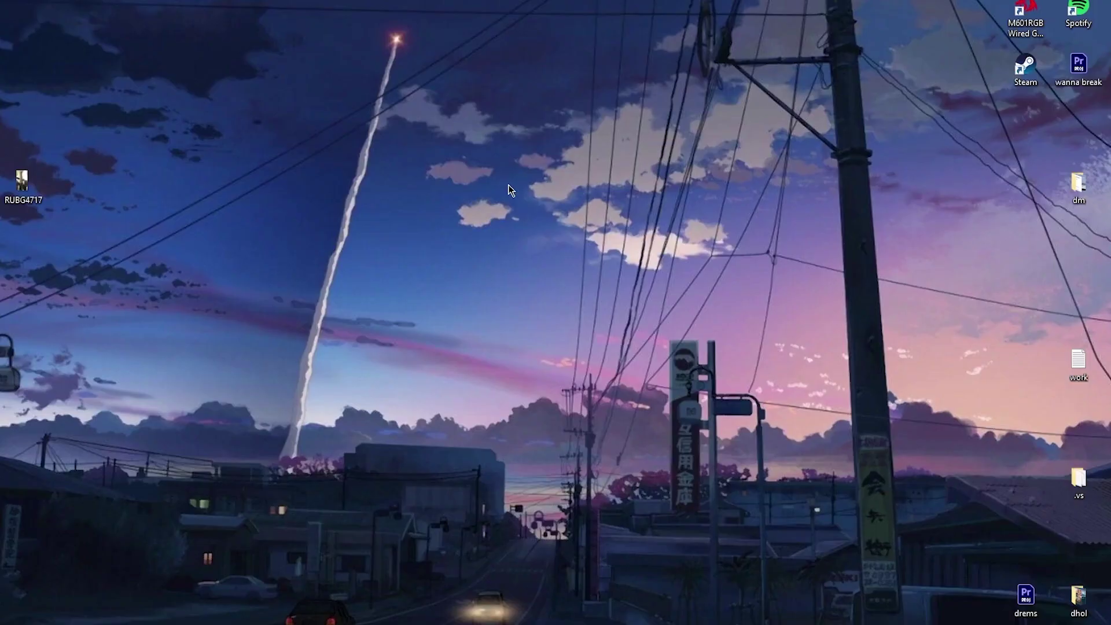
Create a new text document on the desktop
right_click(508, 185)
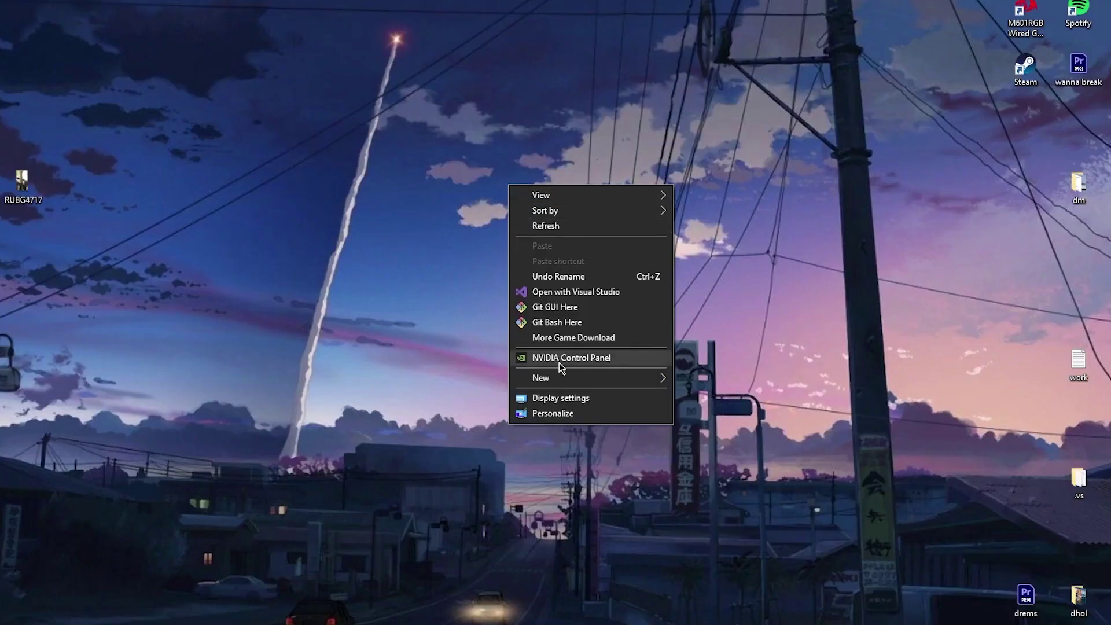
mouse_move(558, 377)
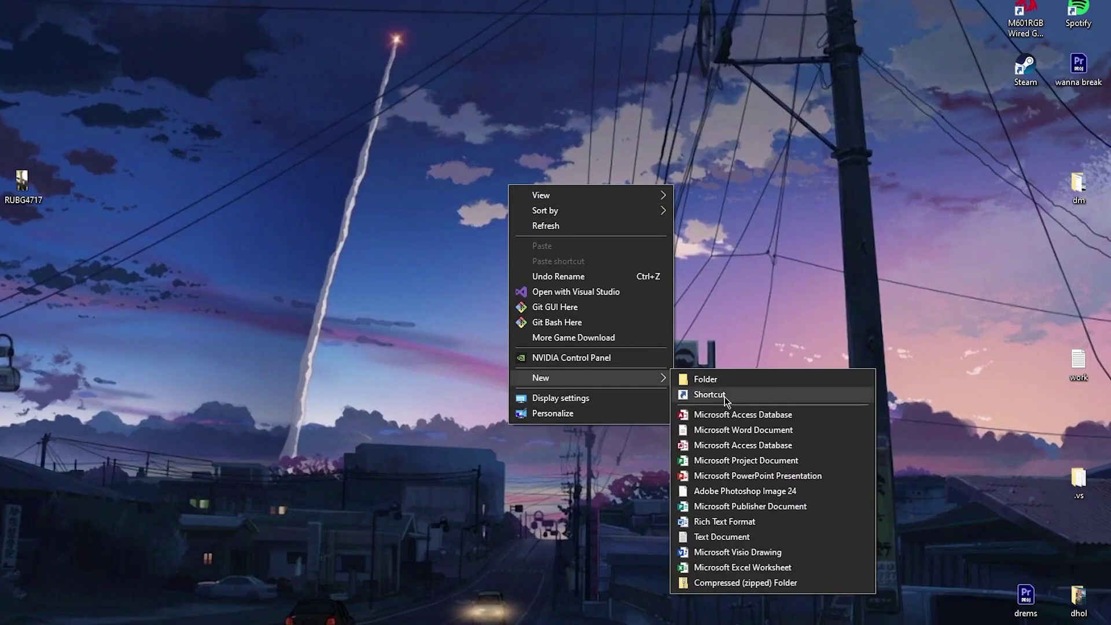
click(713, 537)
Paste the copied TeleportHQ export code into the new document in Notepad, then close it
double_click(481, 173)
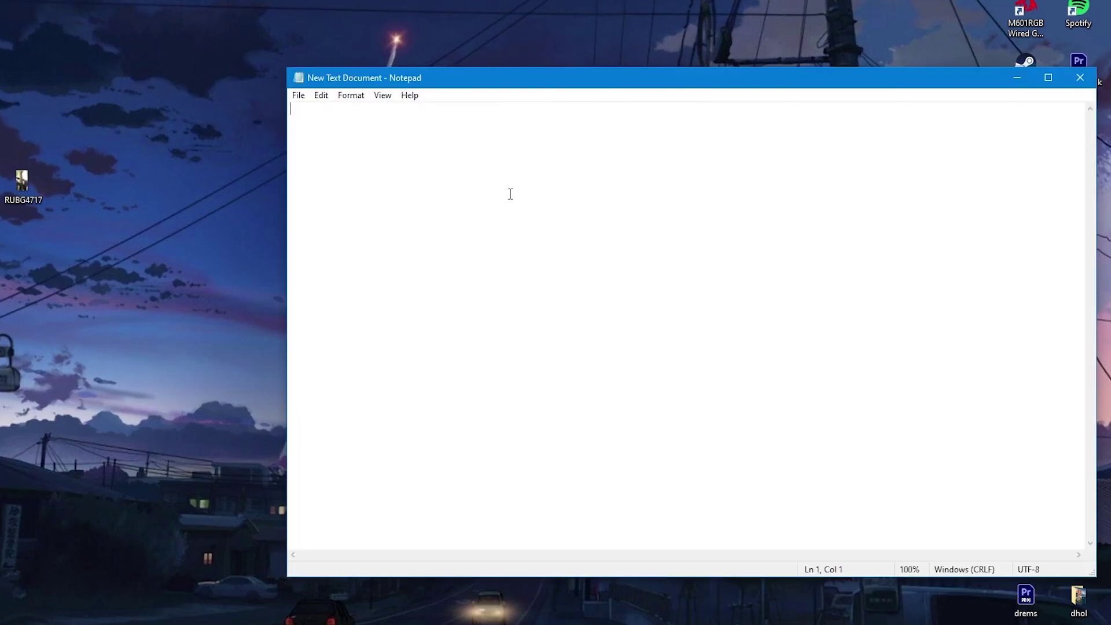
key(ctrl+v)
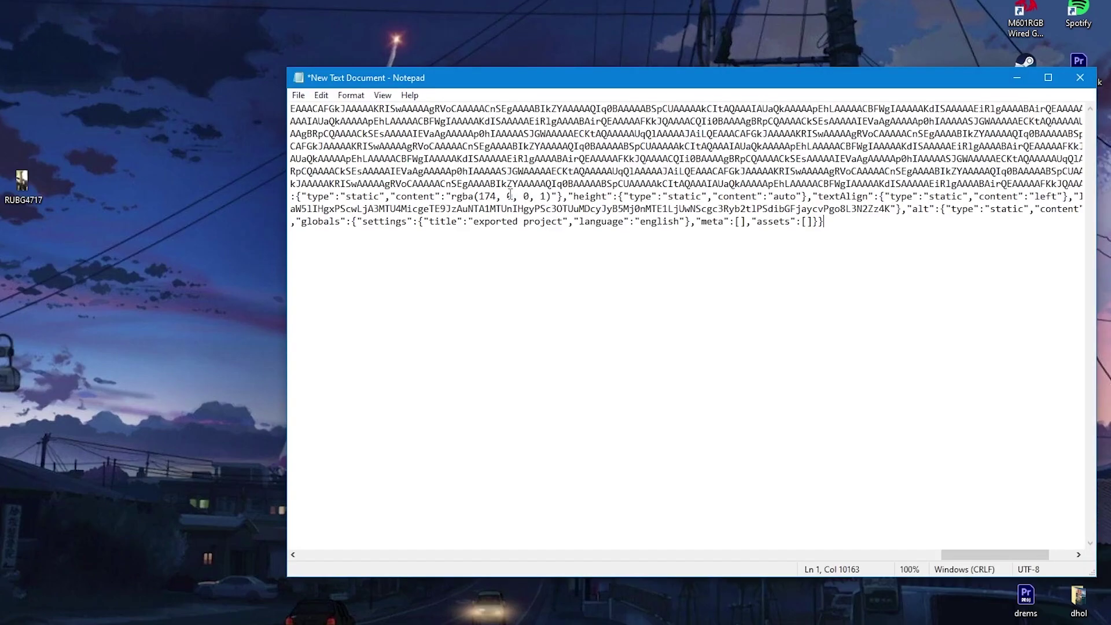
scroll(851, 248, left, 4)
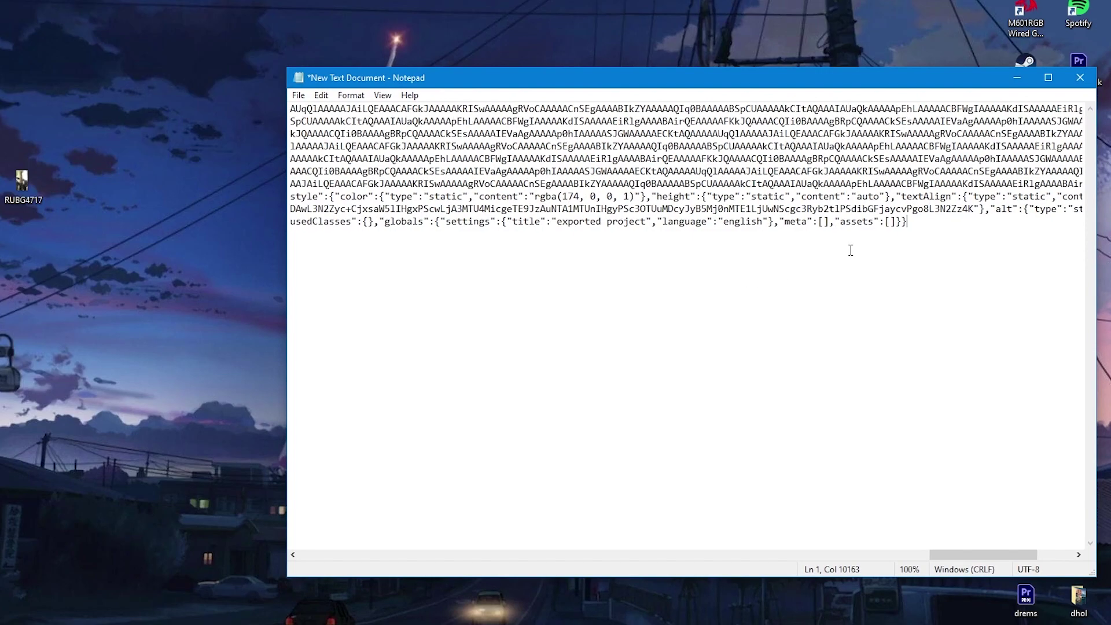
drag(930, 555, 306, 530)
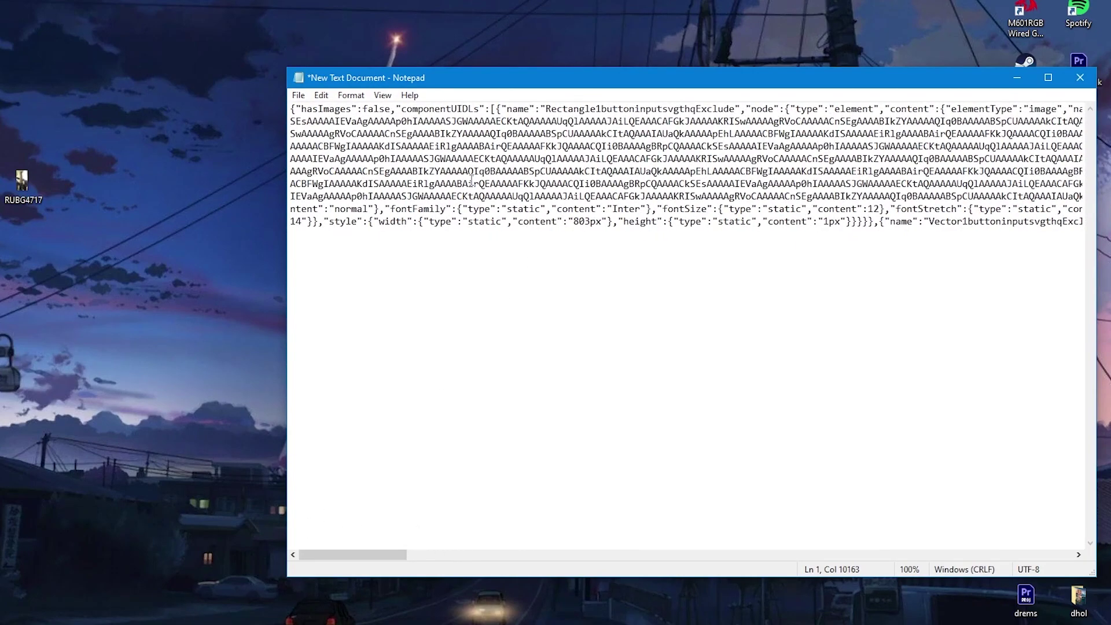
click(1078, 76)
Save the pasted code and rename the desktop file to New Text Document.html
click(428, 317)
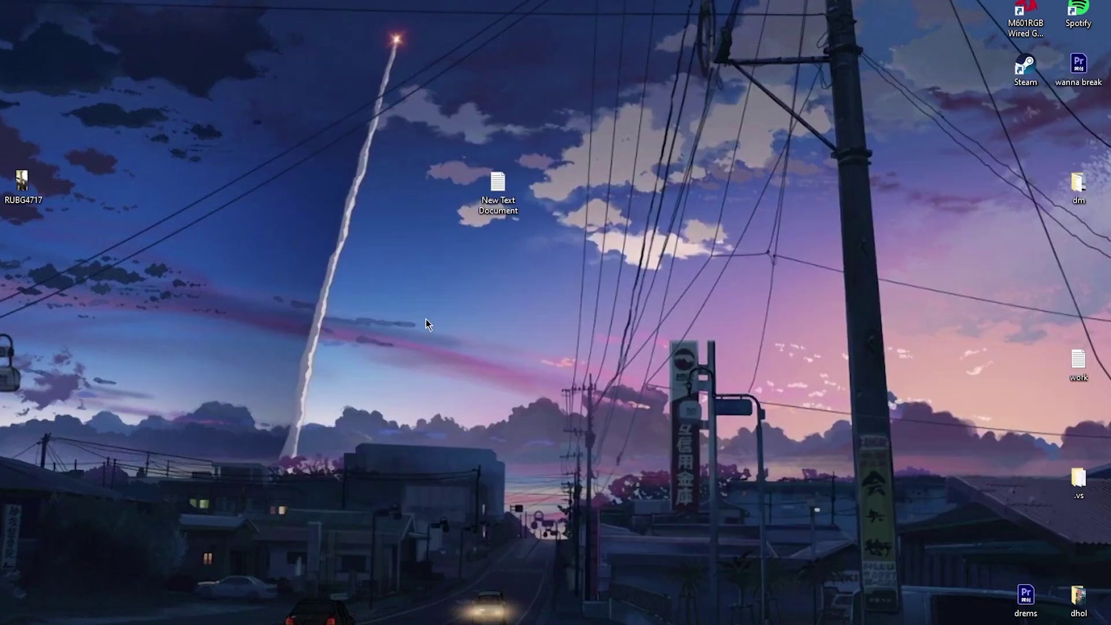
right_click(488, 209)
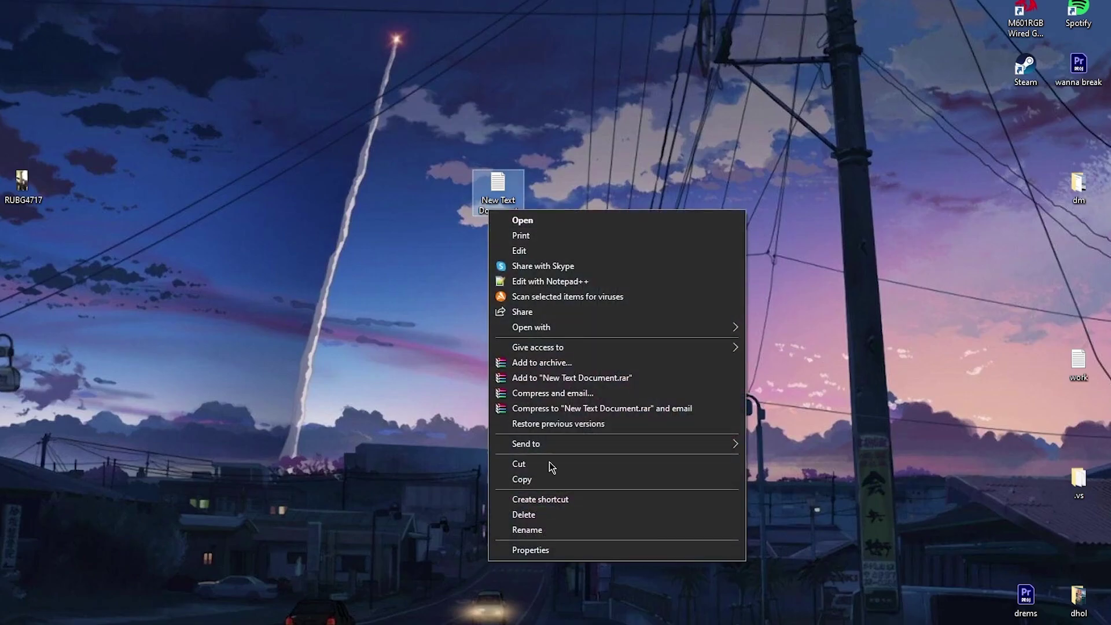
click(533, 527)
key(End)
text(.html)
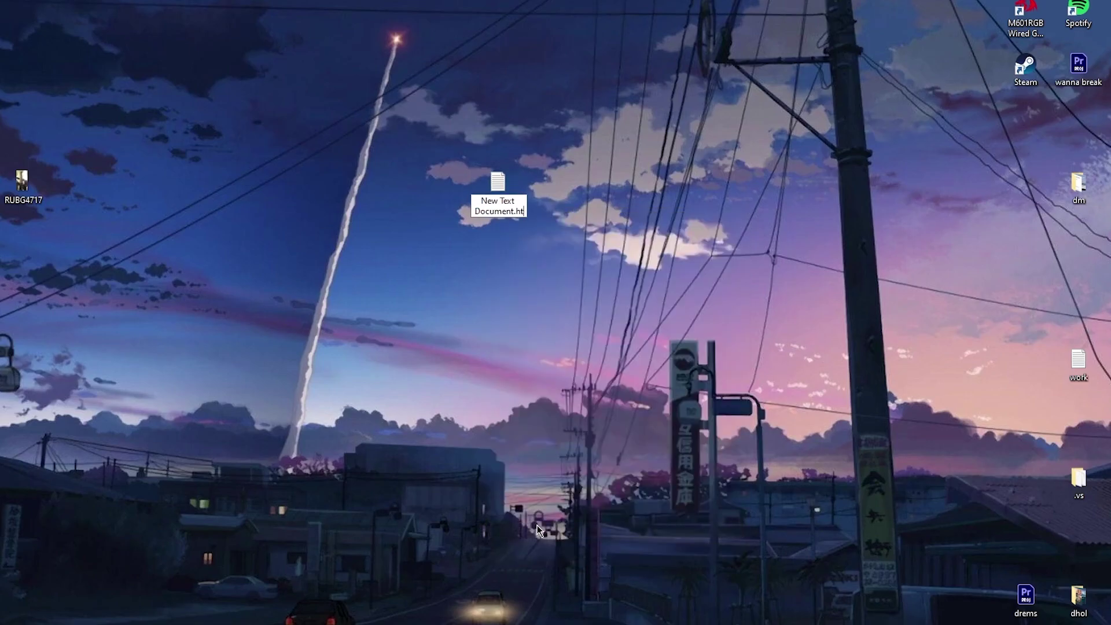
key(Return)
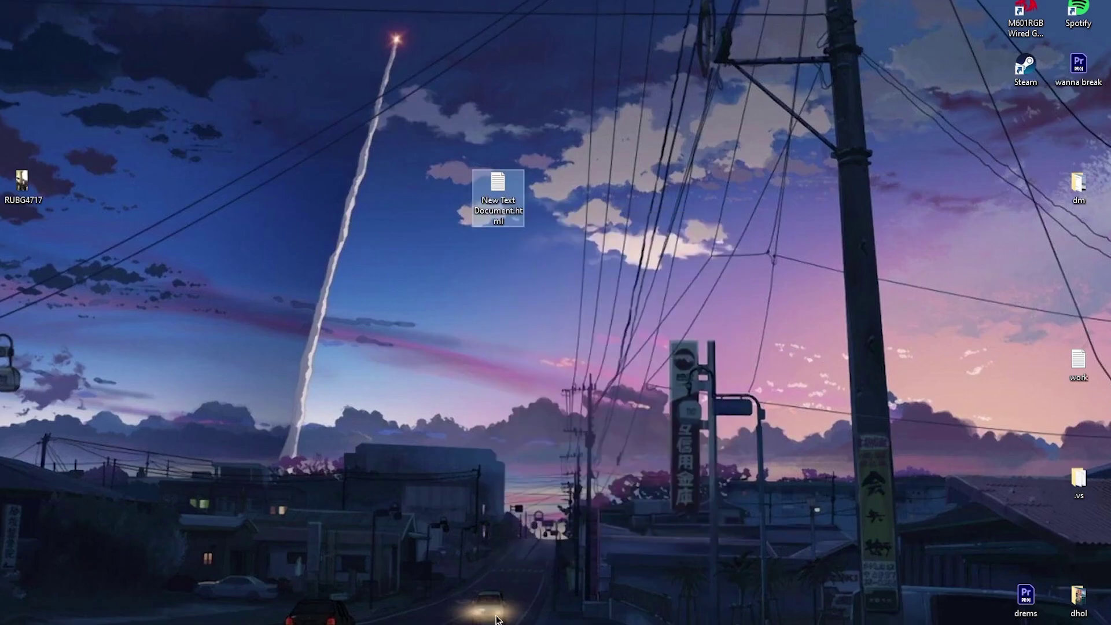
Save a copy of the HTML file as l.html from Notepad, then close Notepad
double_click(496, 211)
click(320, 95)
mouse_move(298, 95)
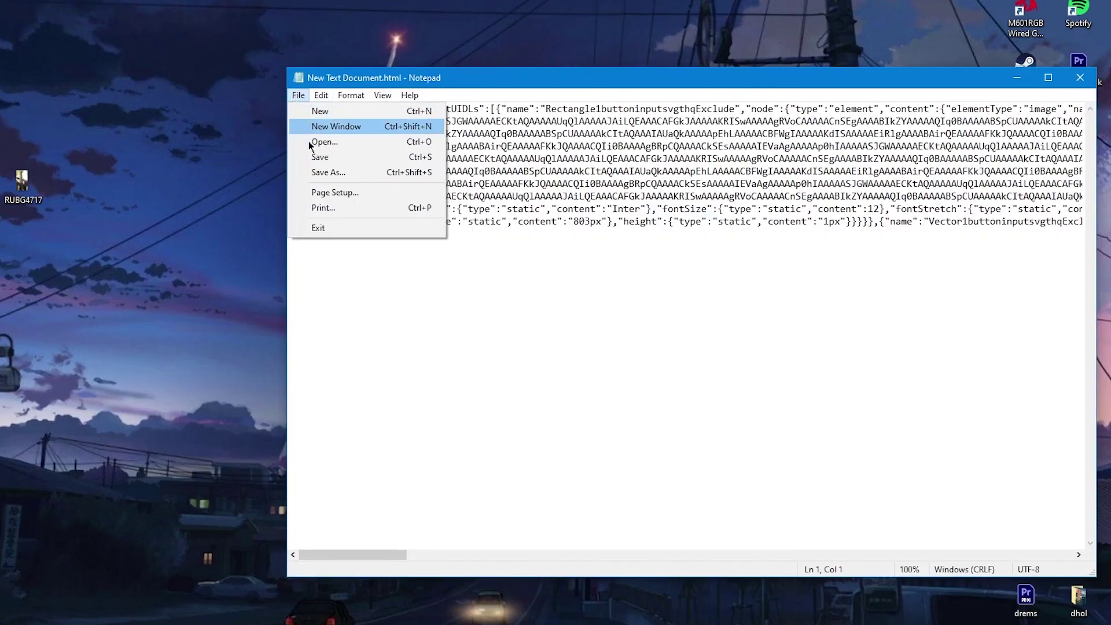
click(327, 170)
text(l/)
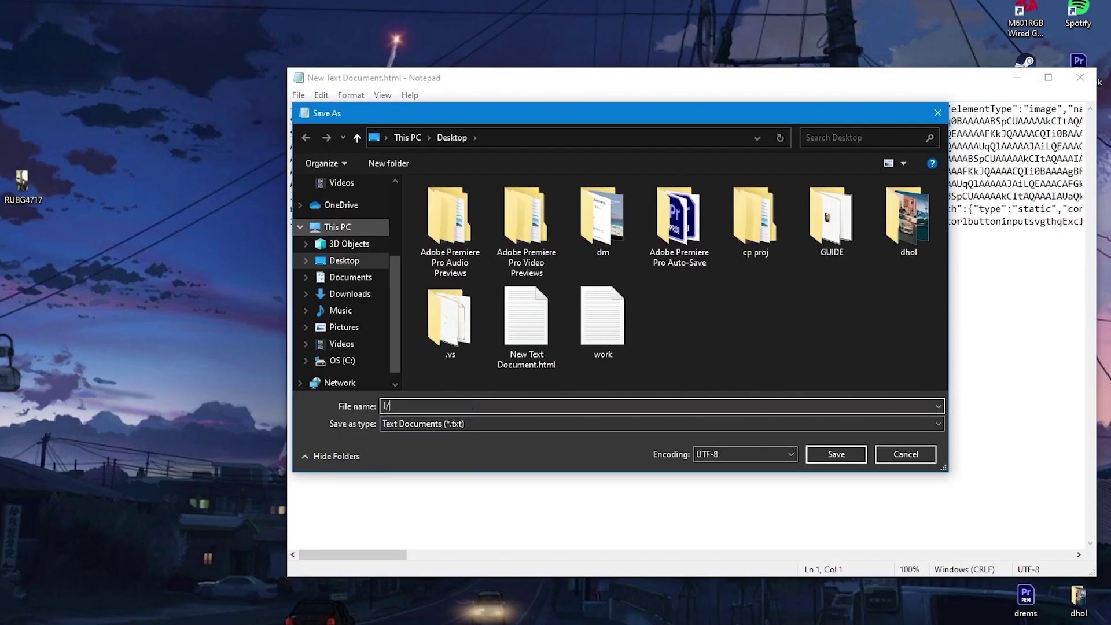
text(html)
key(ctrl+a)
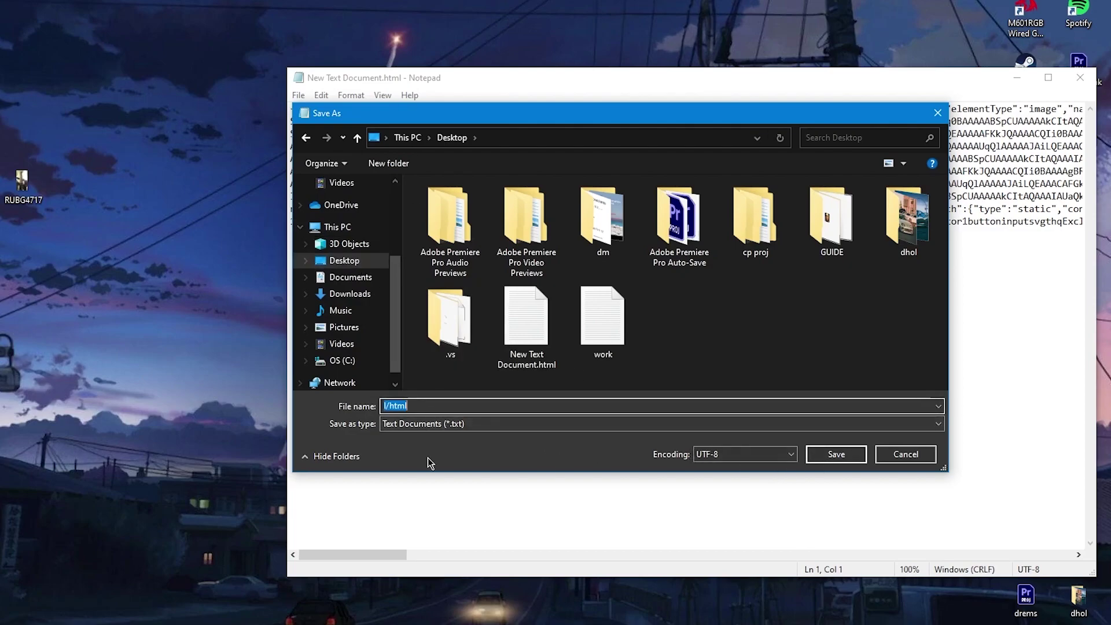
key(BackSpace)
text(l.html)
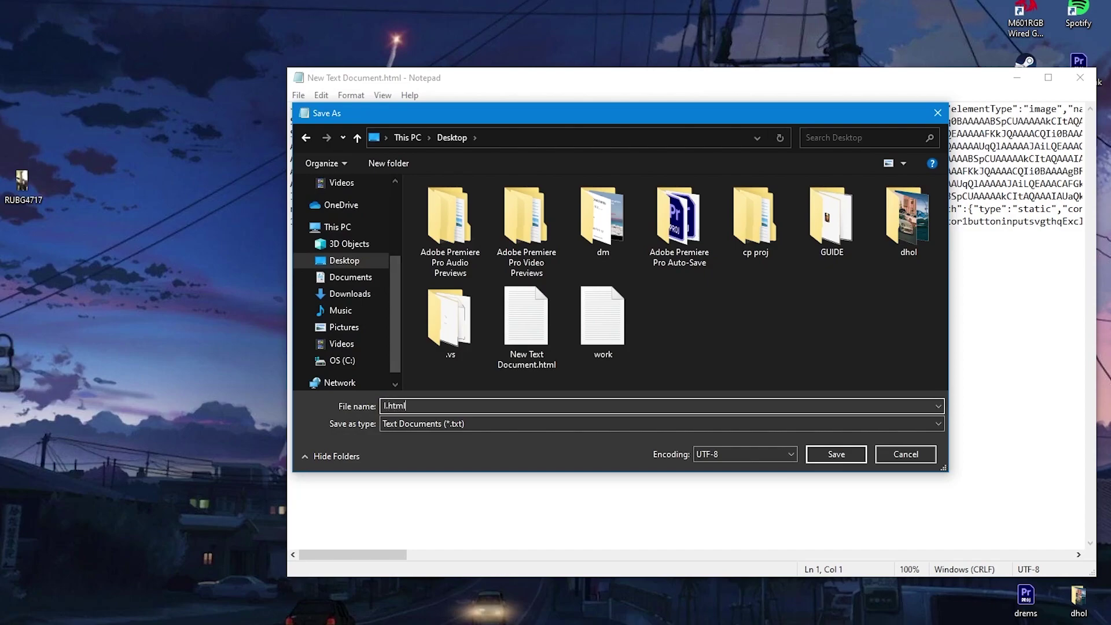
key(Return)
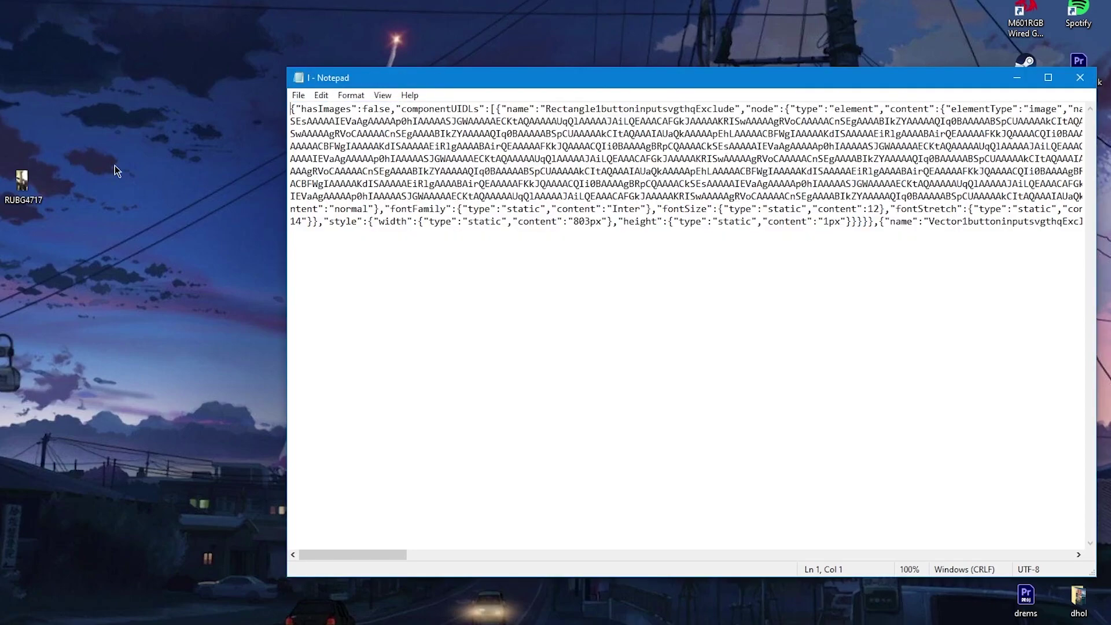
click(1079, 77)
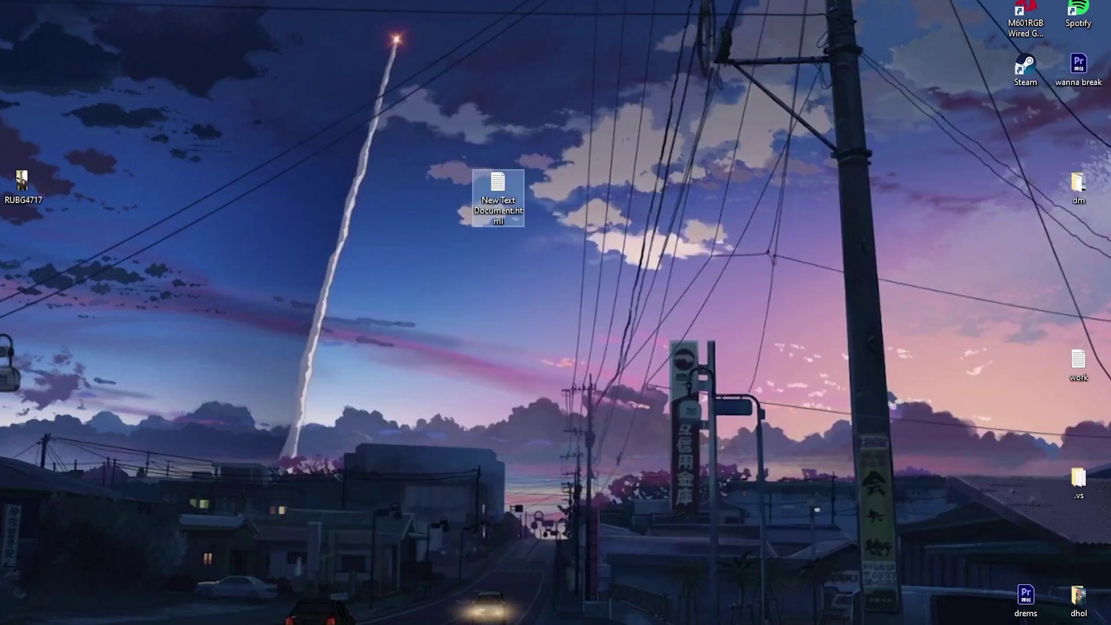
double_click(498, 196)
click(486, 450)
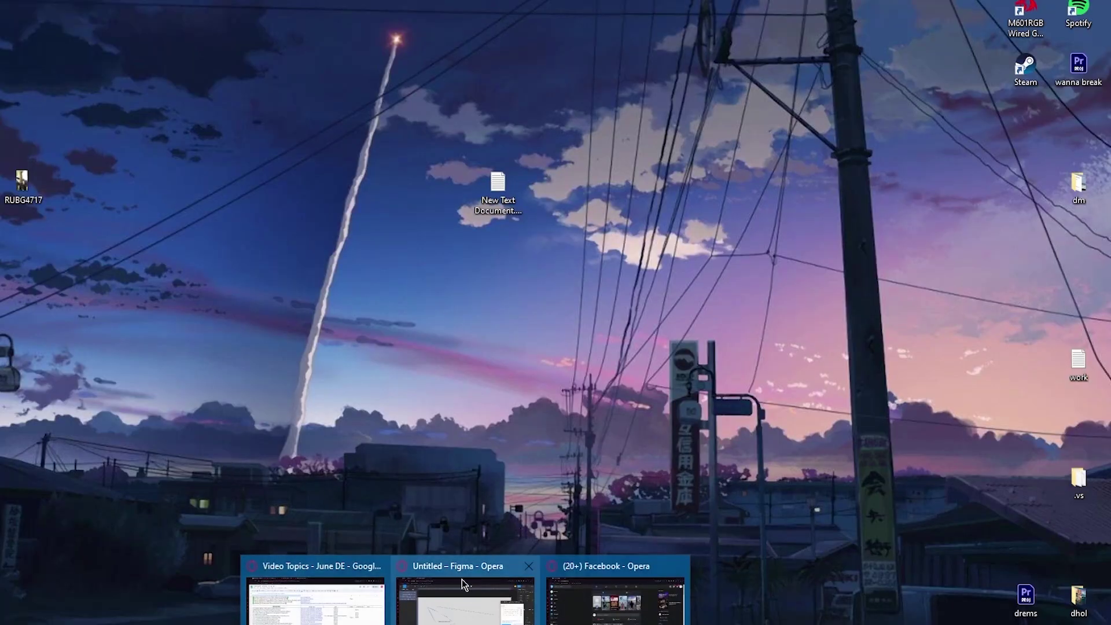
Switch back to the Figma draft in Opera from the taskbar
click(465, 590)
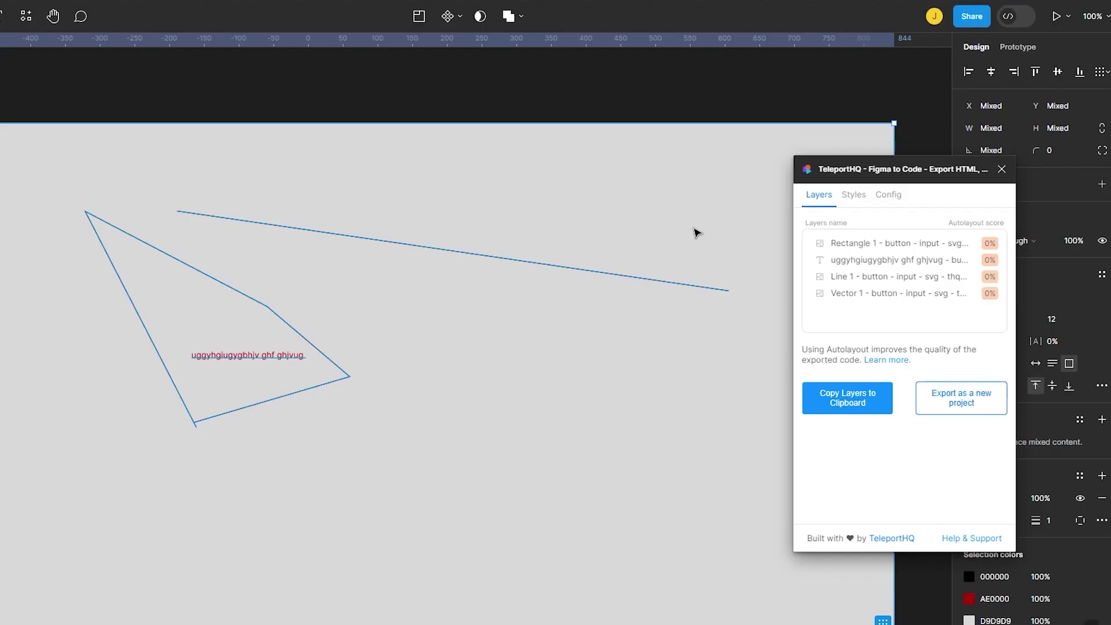